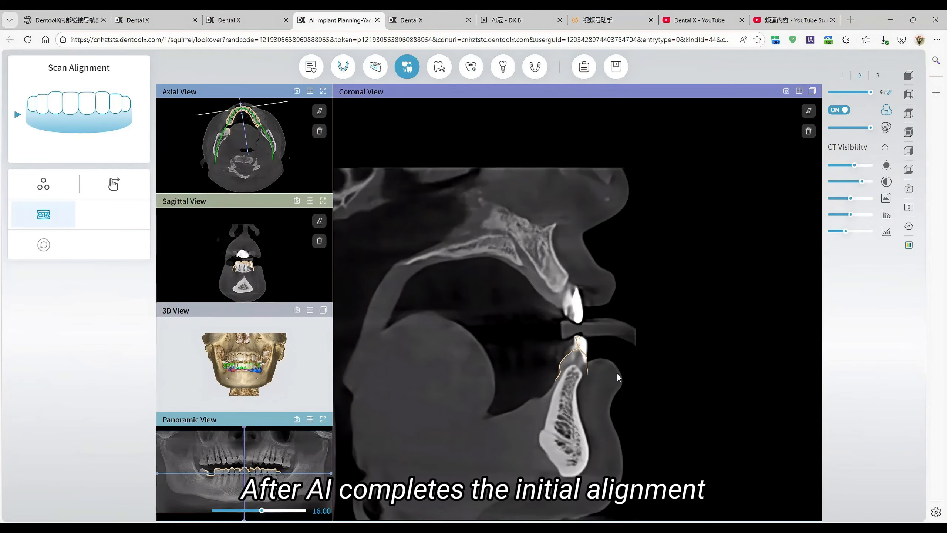
Step: Examine in the coronal view how the scan outline matches the lower tooth crowns from the front teeth to the molars
right_drag(621, 369, 625, 322)
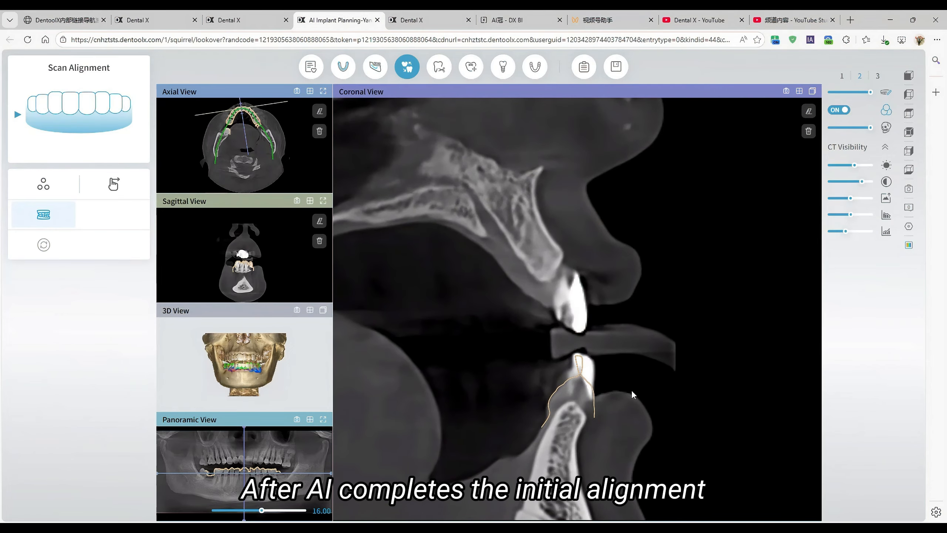
middle_drag(630, 392, 638, 334)
middle_drag(637, 334, 638, 315)
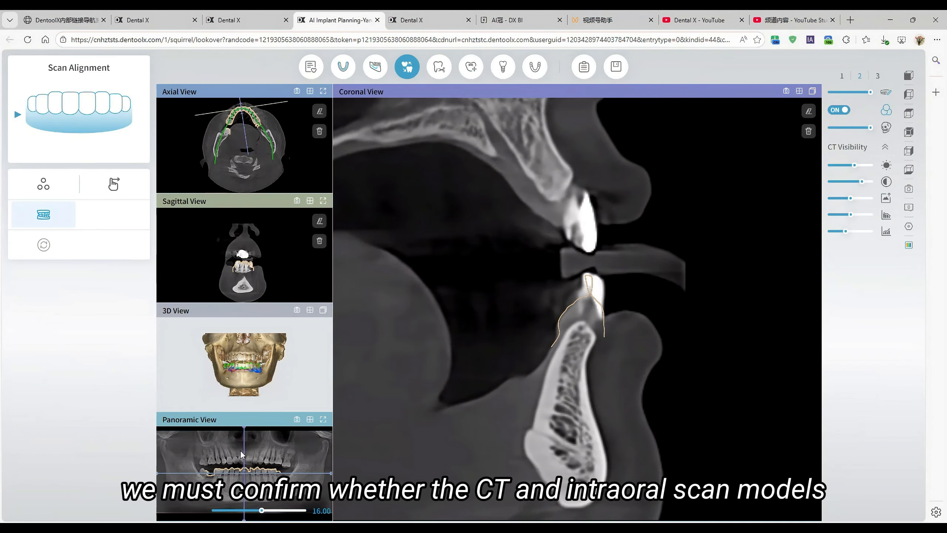
drag(243, 450, 226, 446)
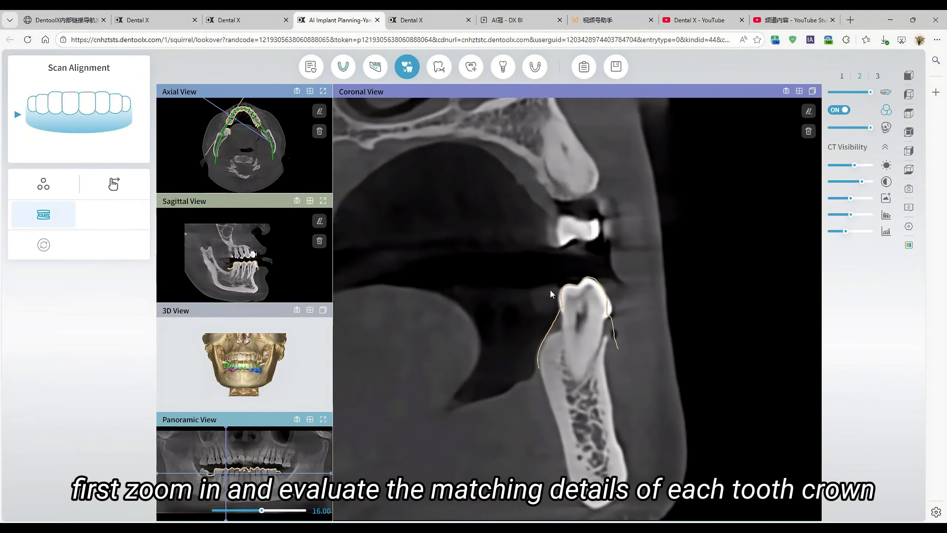
scroll(550, 290, down, 10)
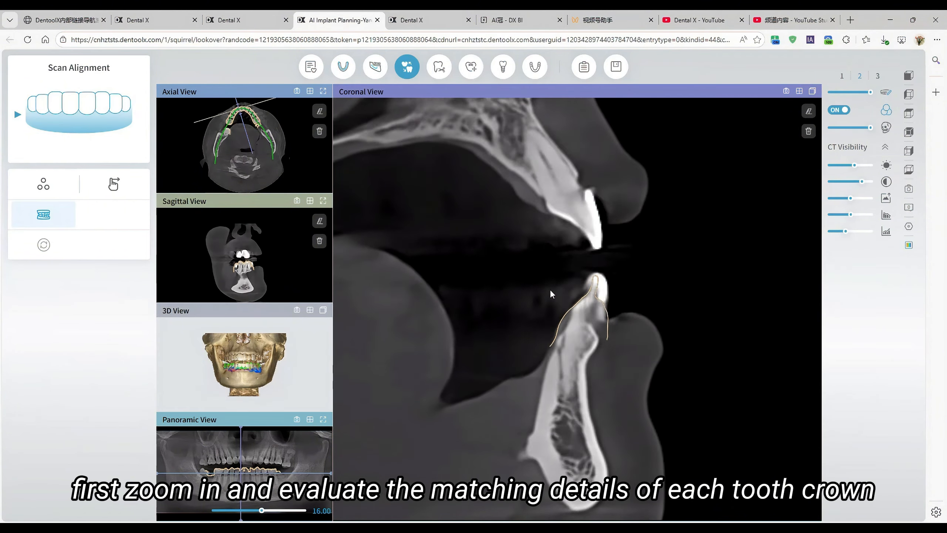
scroll(551, 293, down, 10)
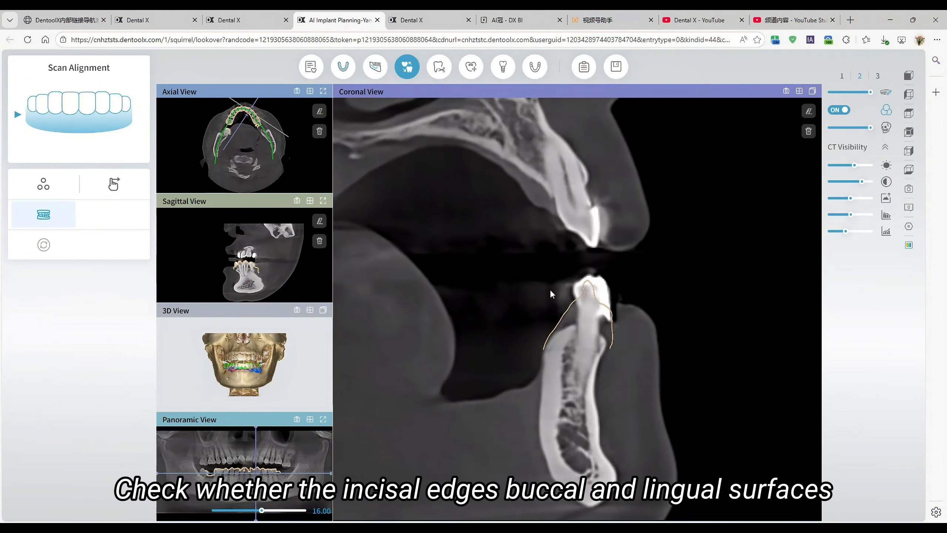
scroll(551, 293, down, 9)
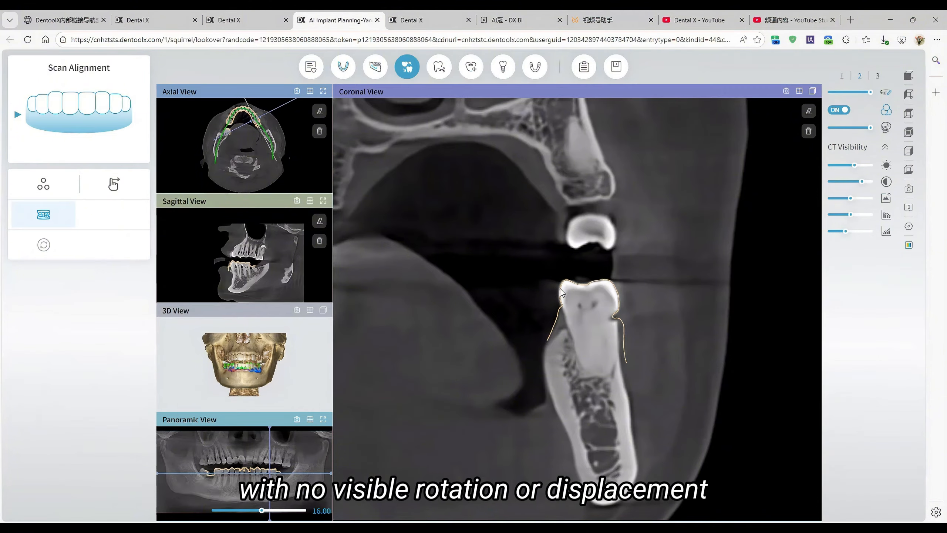
scroll(561, 290, down, 1)
scroll(561, 290, down, 4)
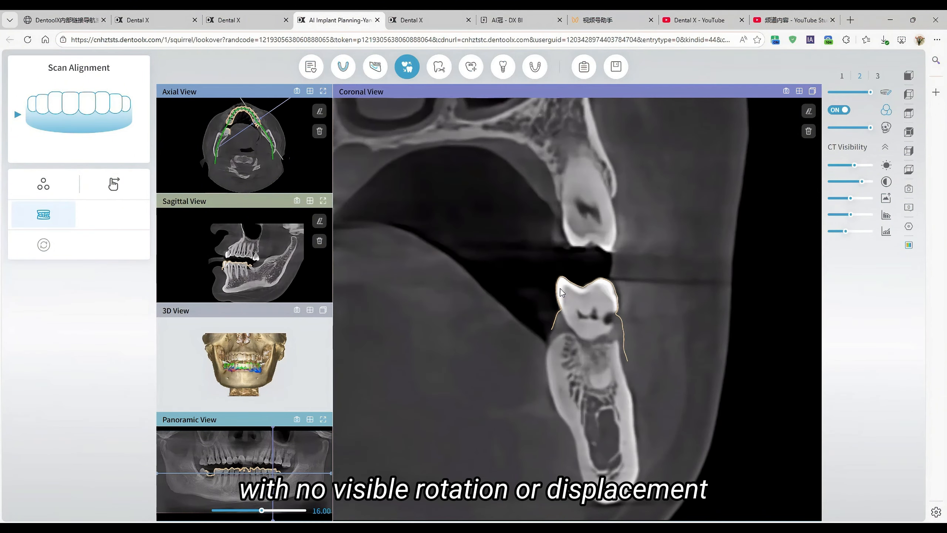
scroll(561, 289, up, 3)
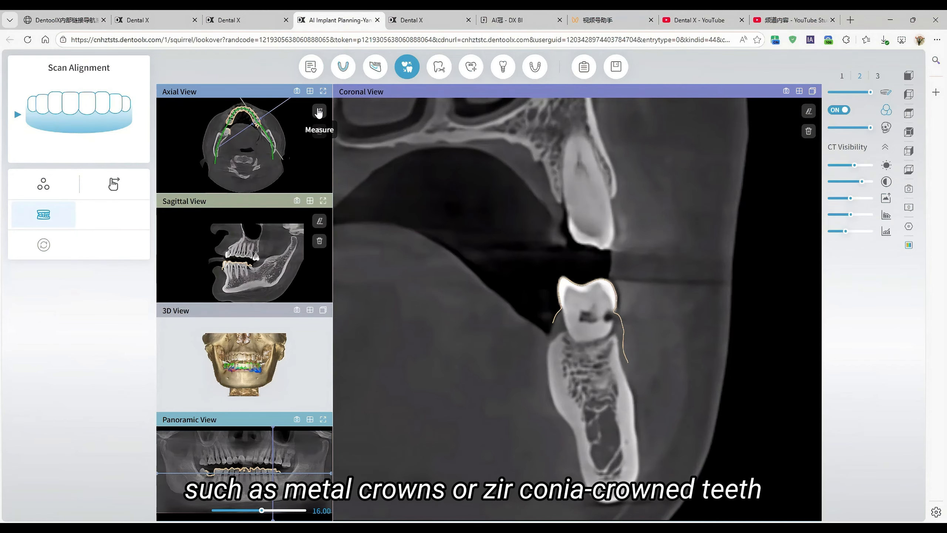
Step: Enlarge the axial view and examine how the scan contours fit the lower crowns at different slice levels
click(324, 93)
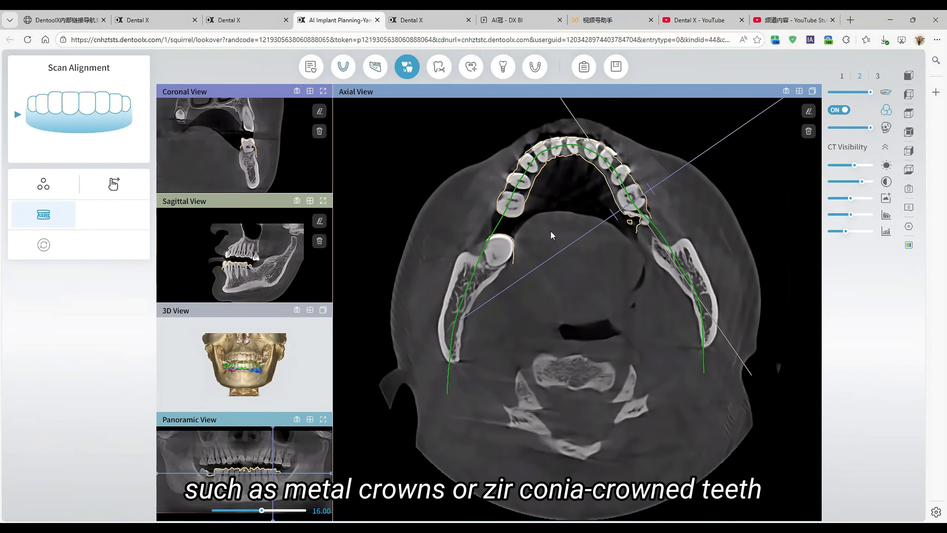
scroll(609, 349, down, 5)
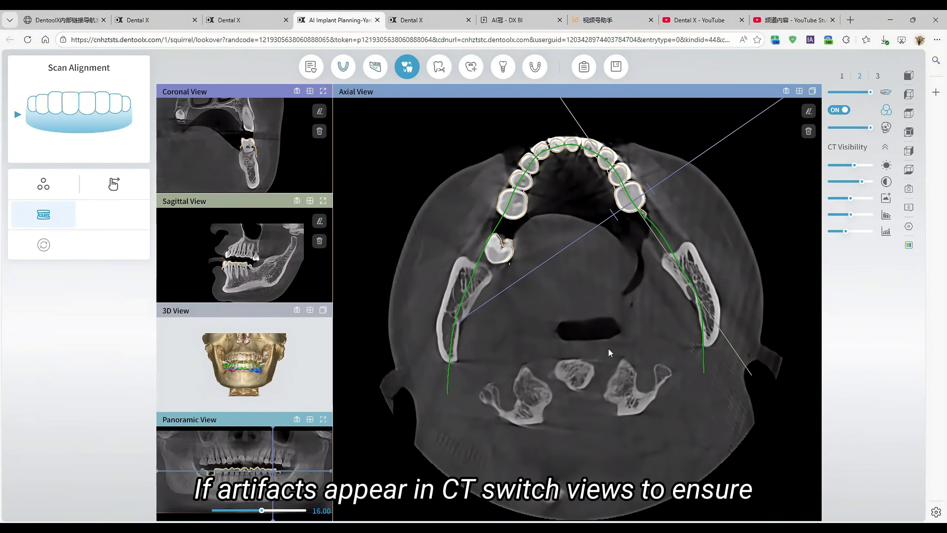
scroll(609, 350, down, 4)
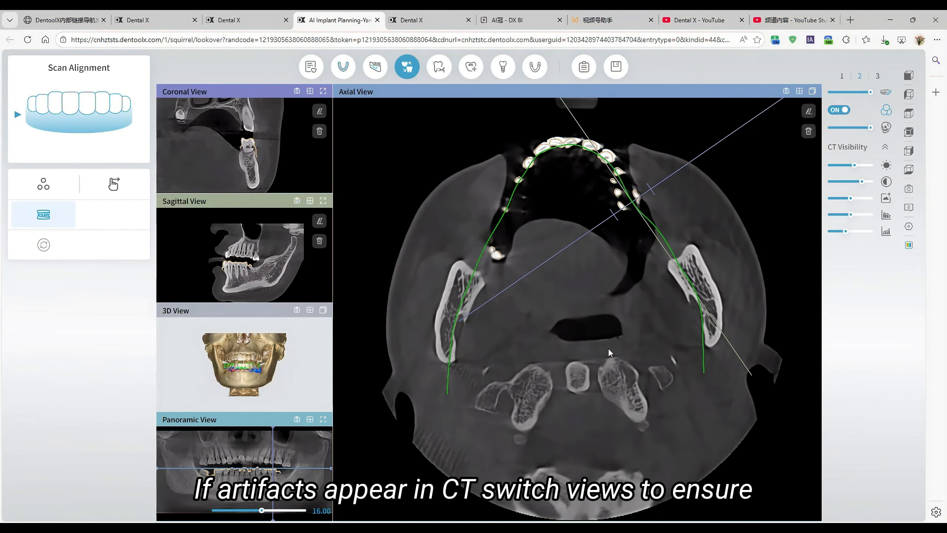
scroll(609, 348, down, 2)
right_drag(579, 242, 584, 165)
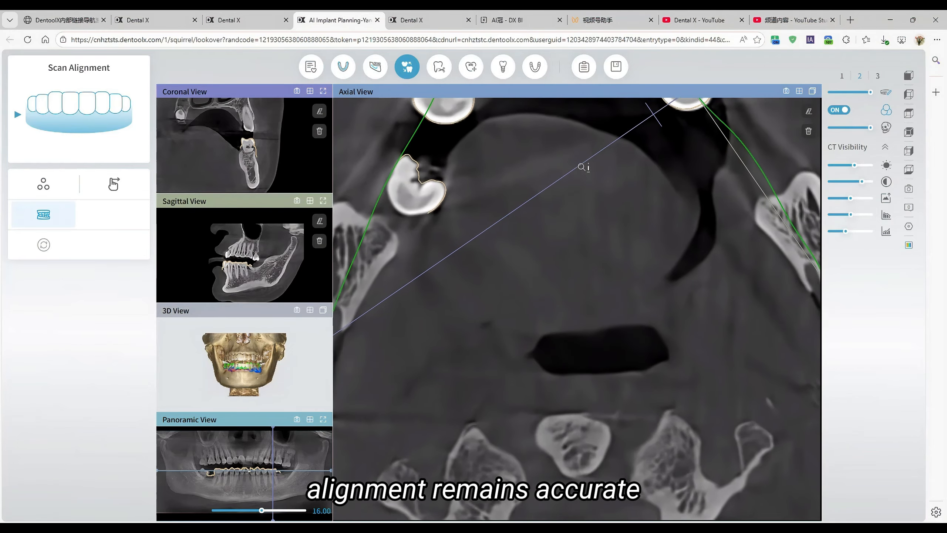
middle_drag(577, 221, 593, 390)
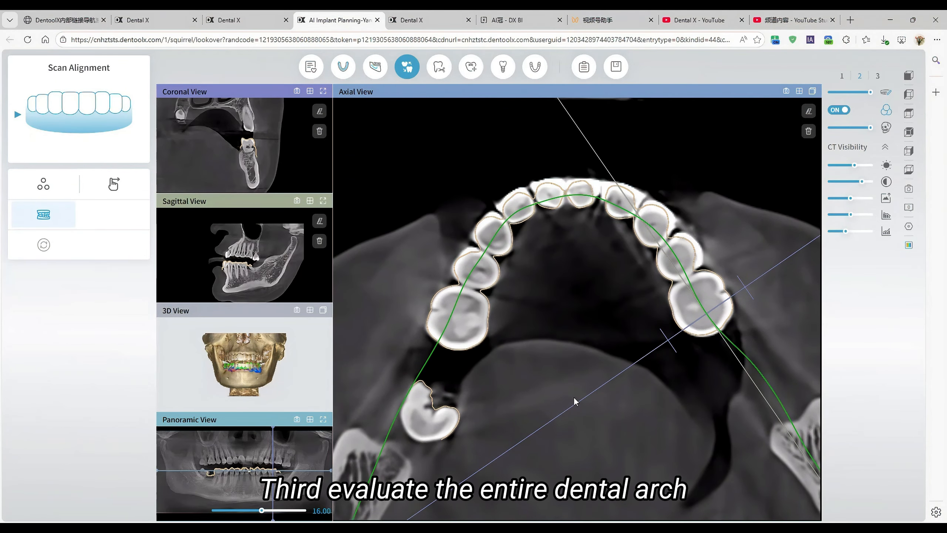
Step: Examine the axial slices through the whole lower arch for shifting or tilting of the aligned scan
scroll(576, 401, down, 4)
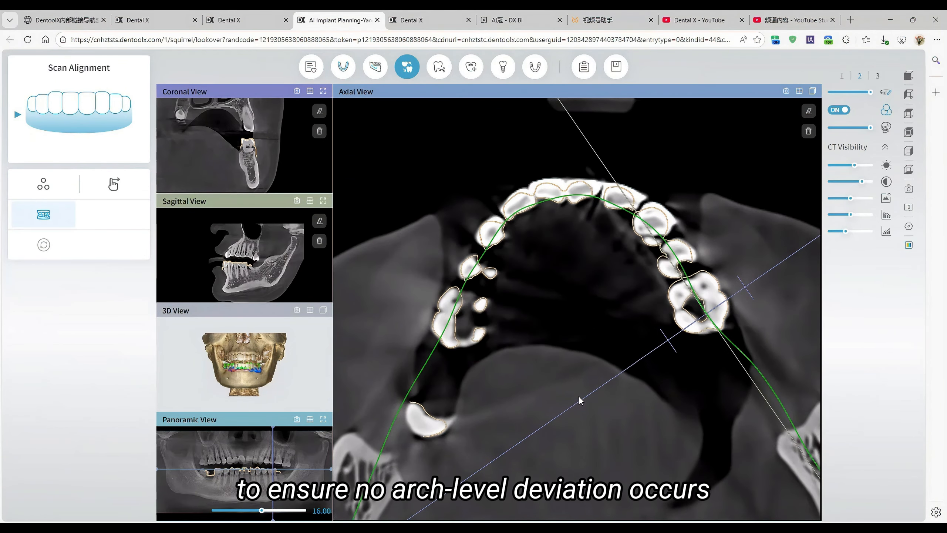
scroll(579, 400, up, 3)
scroll(579, 401, down, 5)
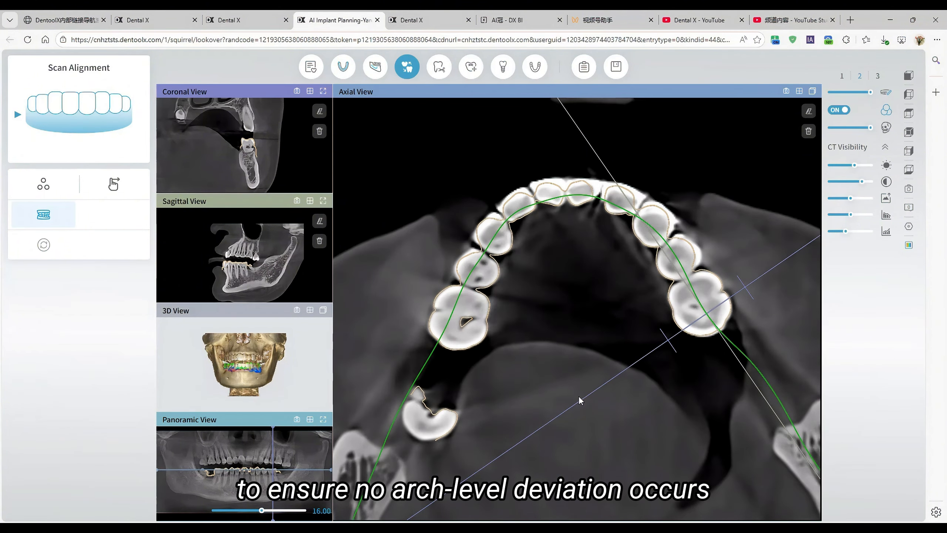
scroll(580, 400, down, 1)
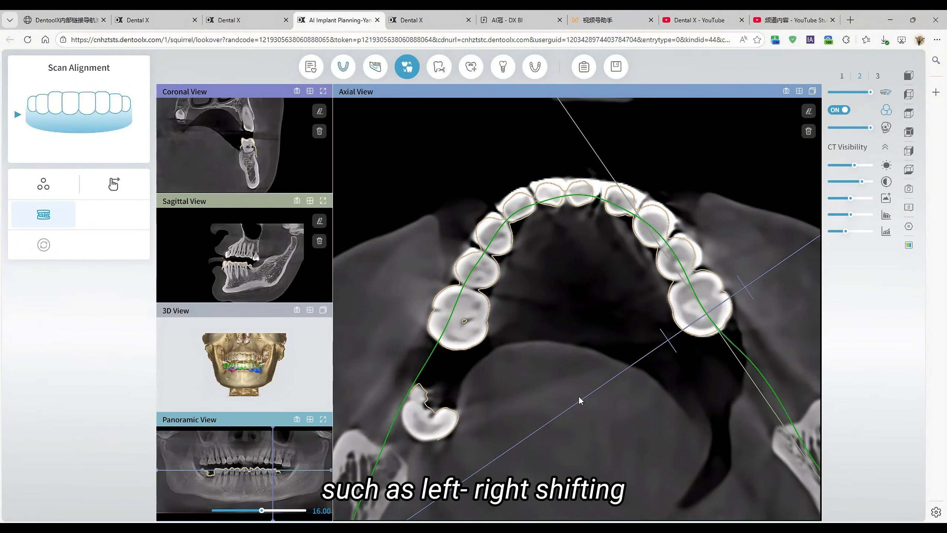
scroll(580, 400, down, 2)
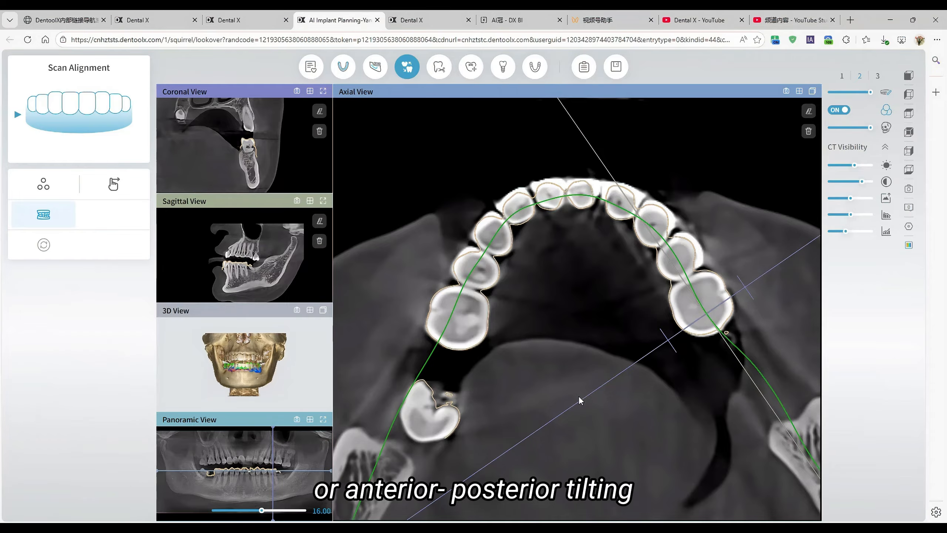
scroll(579, 400, down, 1)
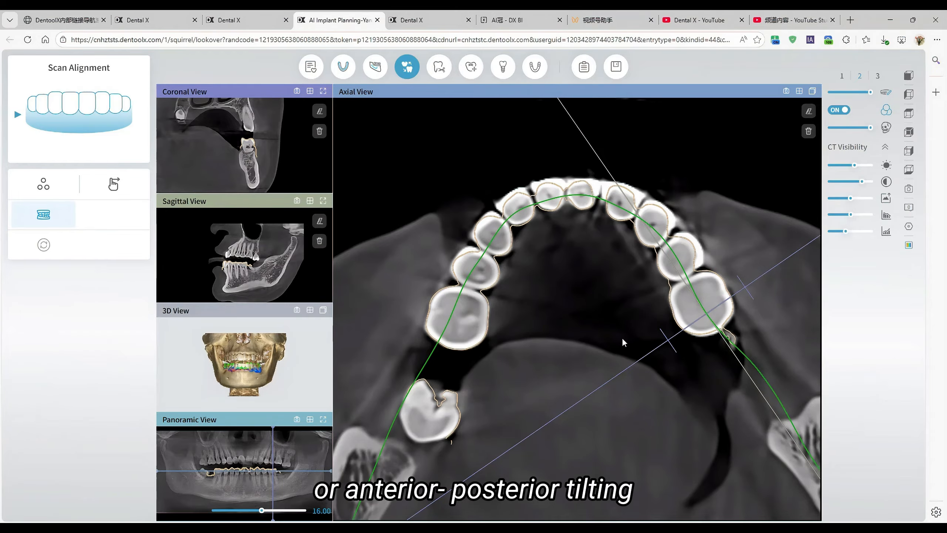
Step: Restore the standard view layout and examine the alignment deviation colour map on the 3D jaw model from the side
click(812, 90)
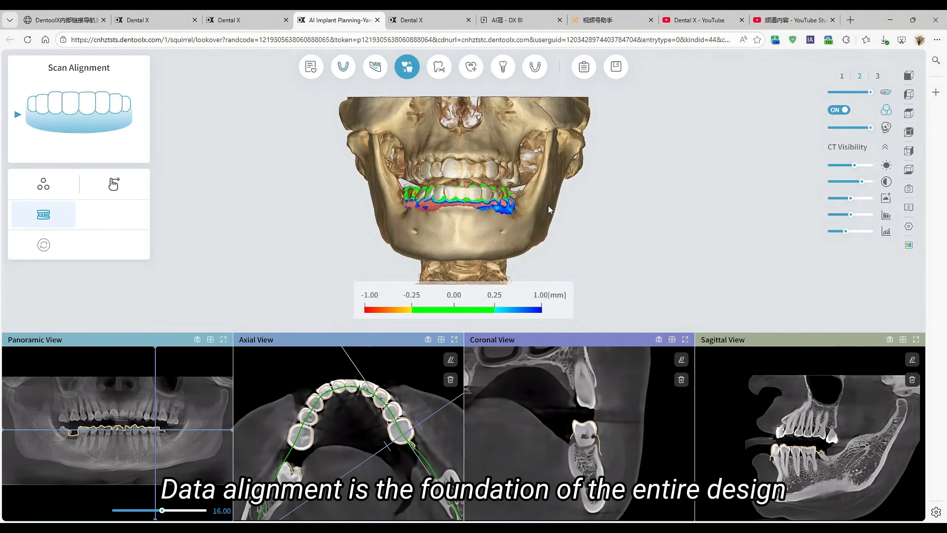
drag(516, 205, 421, 220)
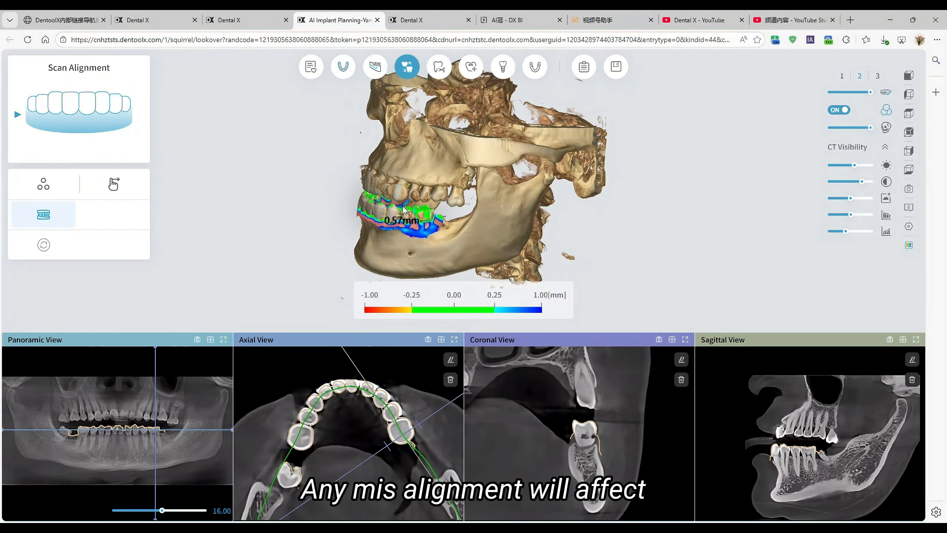
scroll(410, 220, up, 5)
middle_drag(486, 220, 535, 246)
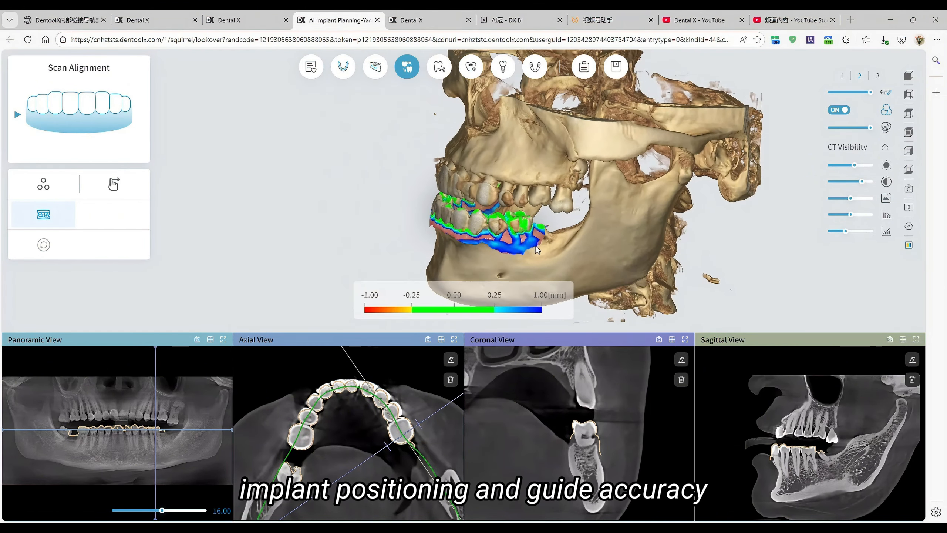
drag(537, 211, 601, 229)
drag(511, 220, 611, 273)
Step: Open Crown Design, hide the opposing jaw and examine the tooth 47 crown against its adjacent teeth from several angles
click(471, 66)
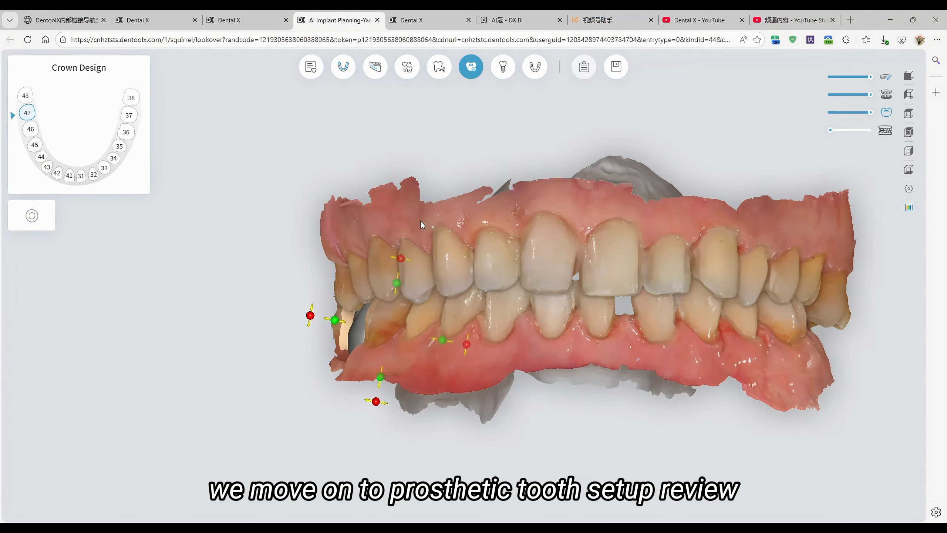
click(889, 90)
drag(499, 338, 463, 321)
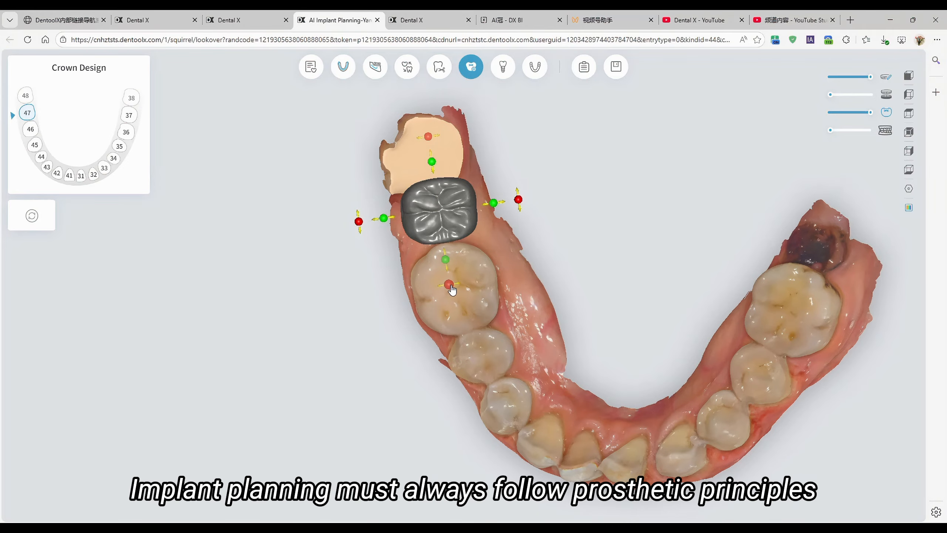
drag(449, 284, 453, 285)
drag(500, 381, 256, 321)
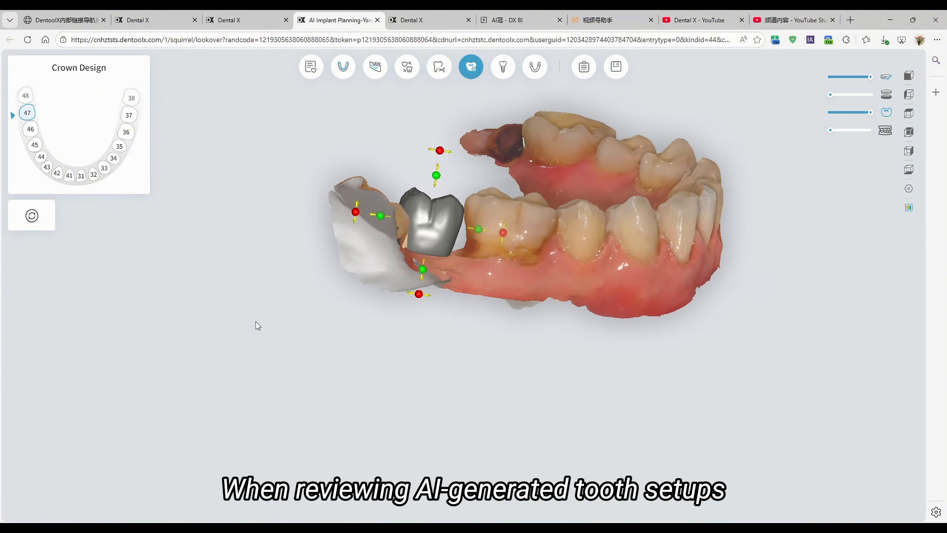
right_drag(516, 291, 524, 339)
drag(524, 339, 199, 339)
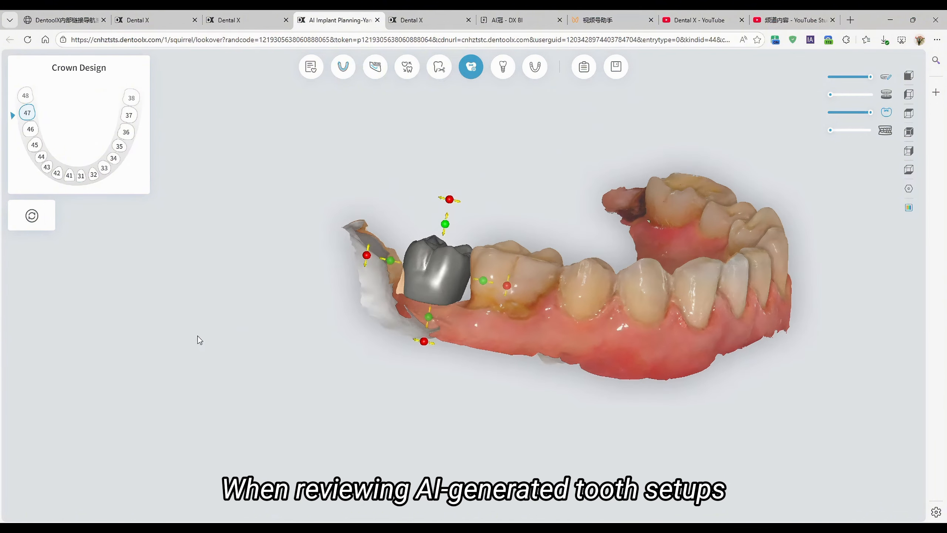
drag(688, 294, 563, 273)
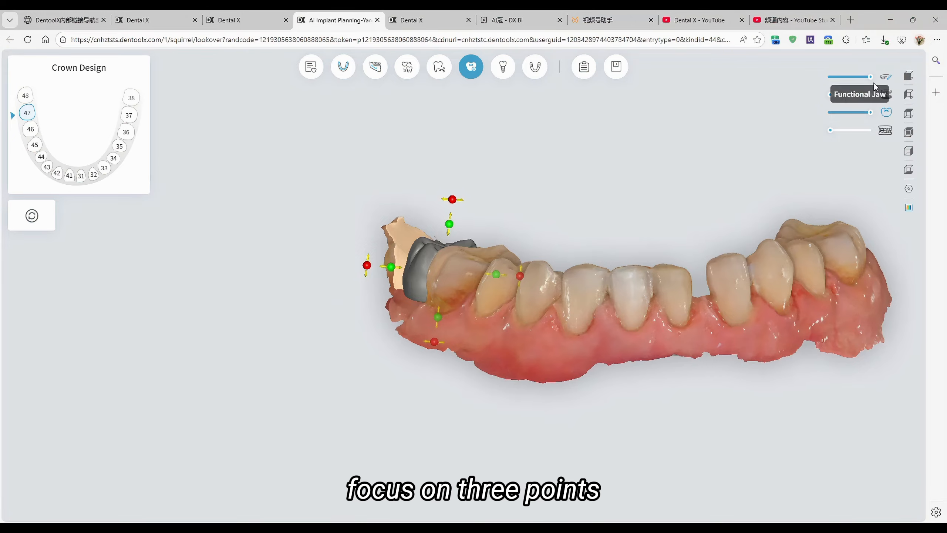
Step: Show the opposing jaw and shift the tooth 47 crown slightly while checking its contact with the upper teeth
click(885, 96)
drag(424, 237, 593, 195)
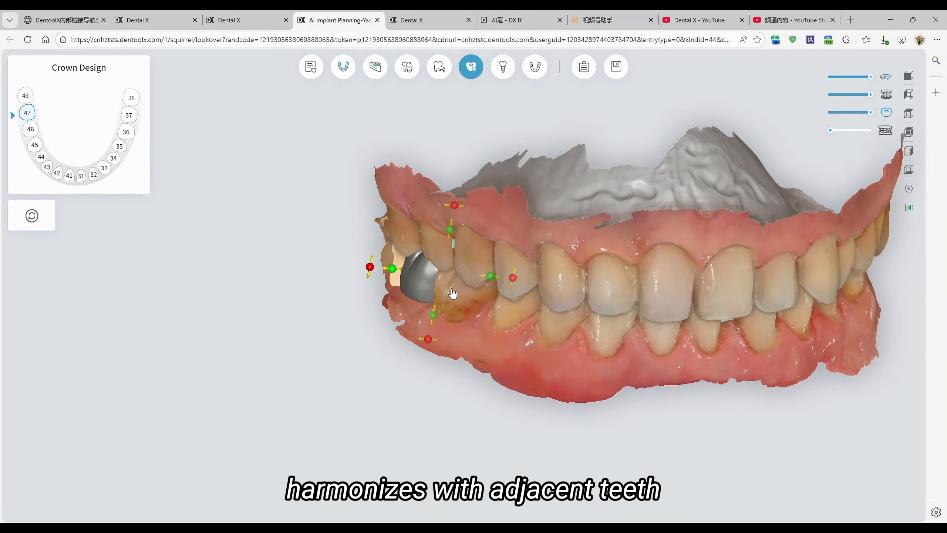
drag(453, 294, 429, 401)
drag(471, 321, 428, 345)
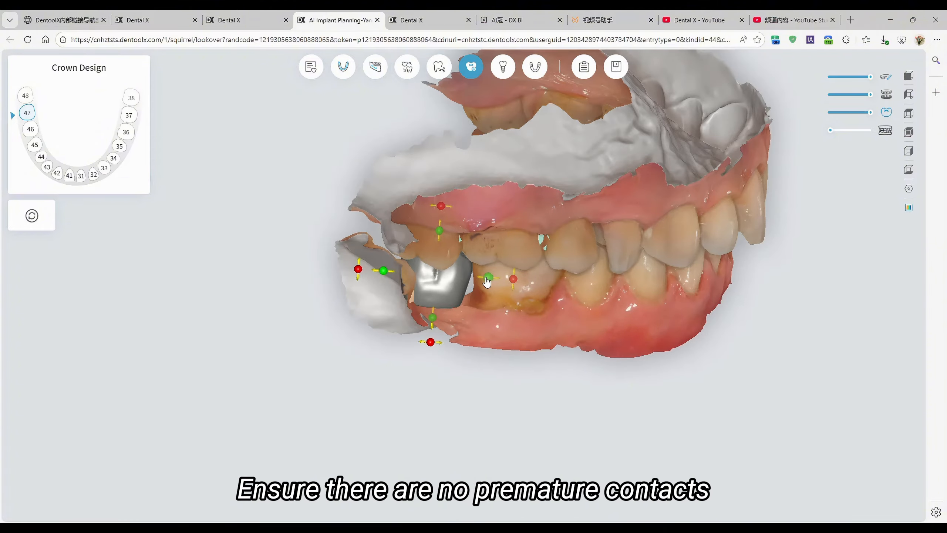
drag(487, 282, 488, 280)
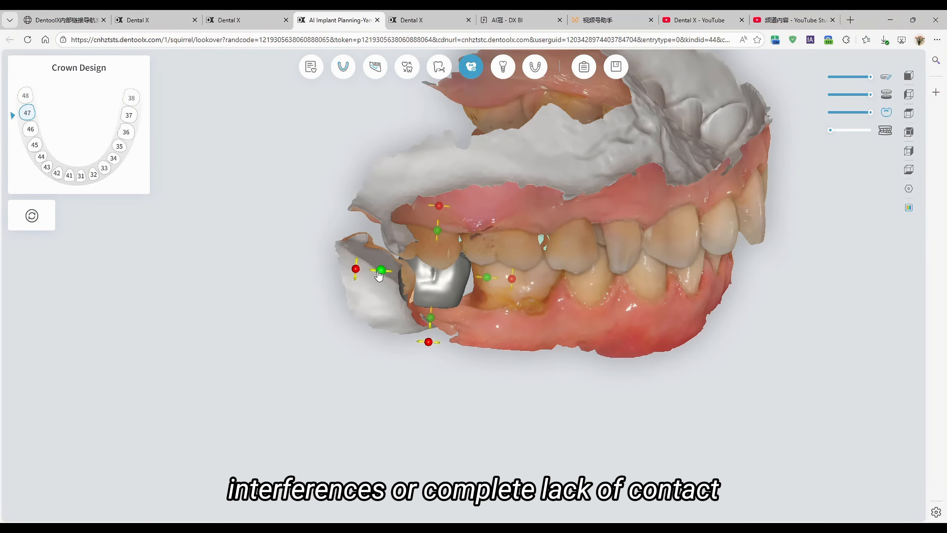
drag(379, 275, 380, 276)
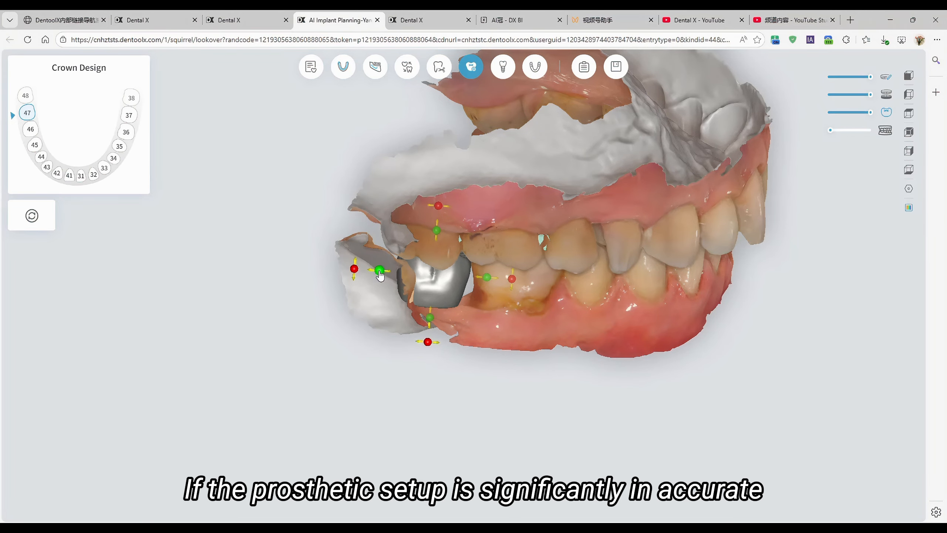
Step: Hide the opposing jaw again and examine the tooth 47 crown's position beside the neighbouring molar
click(885, 77)
click(885, 78)
click(887, 95)
right_drag(793, 213, 494, 305)
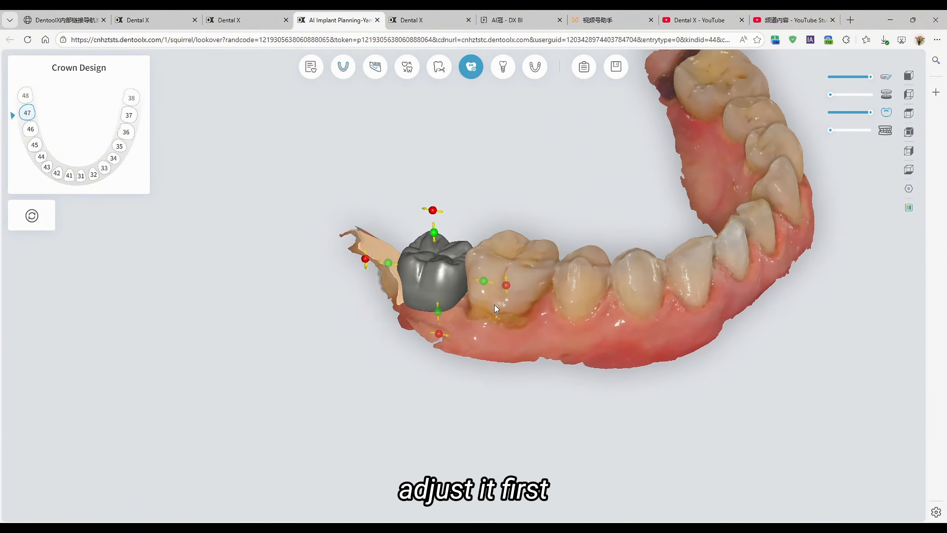
right_drag(526, 376, 503, 69)
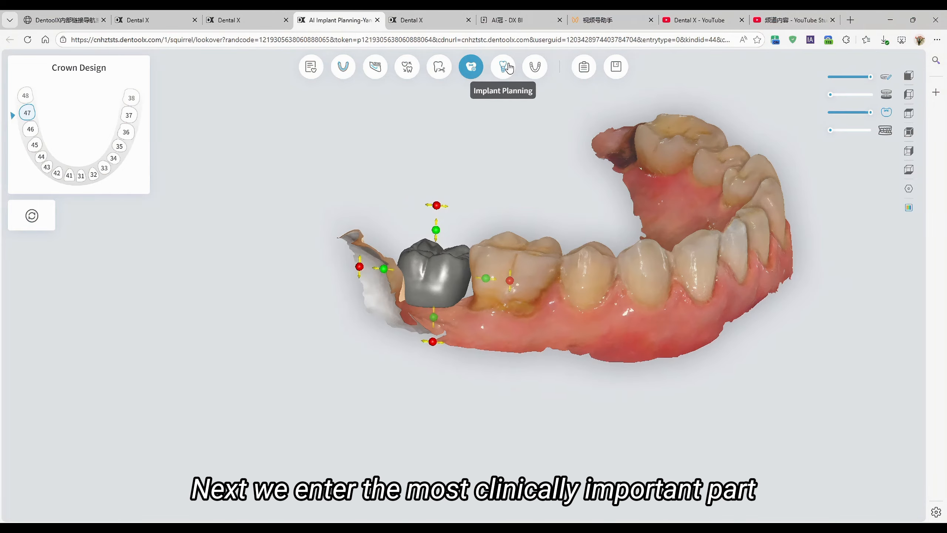
Step: Open Implant Planning and enlarge the coronal view to examine the tooth 47 implant's axis and position
click(503, 67)
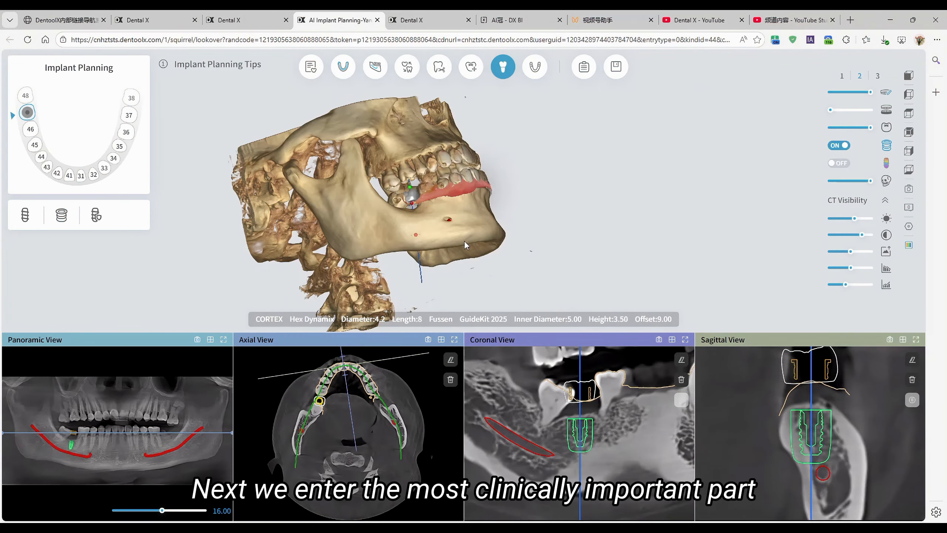
right_drag(471, 205, 557, 227)
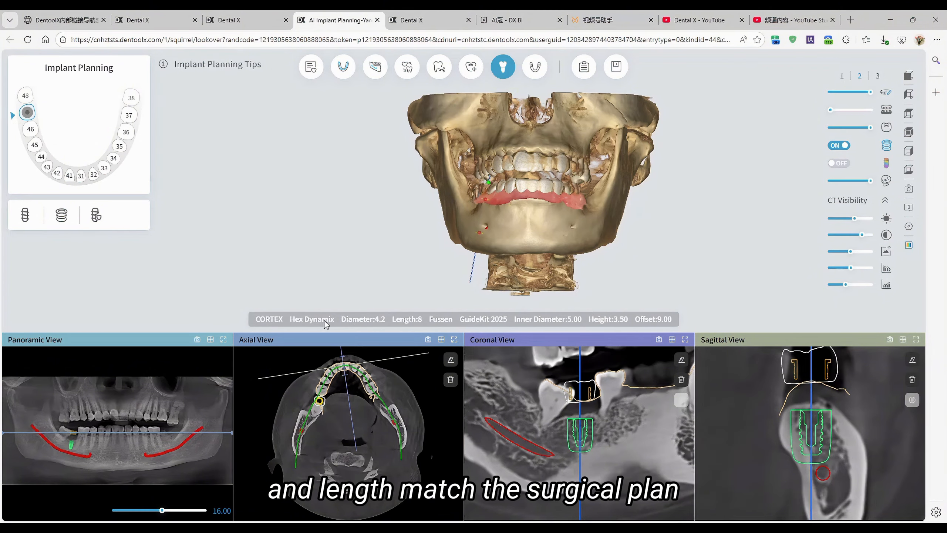
click(684, 339)
scroll(630, 315, down, 5)
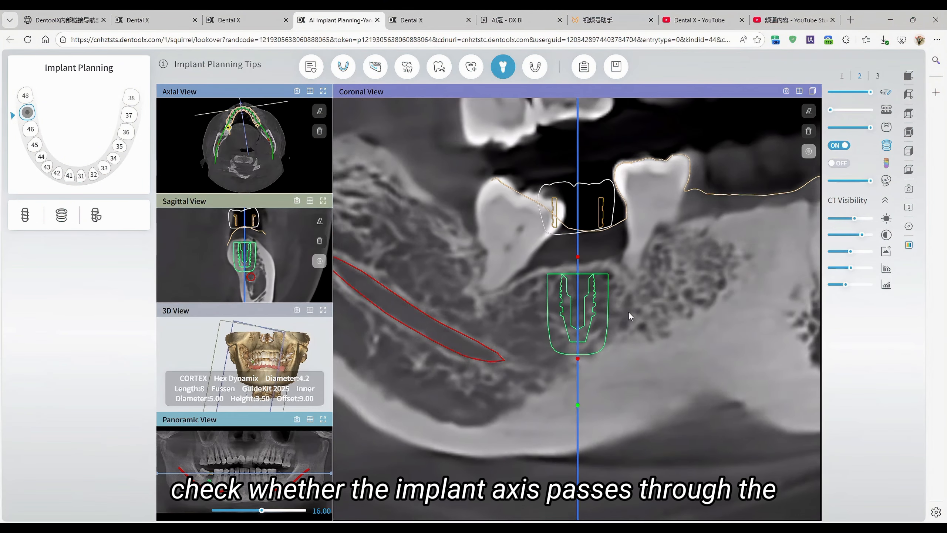
Step: Step through the coronal slices around the tooth 47 implant to examine its axis through the crown, adjacent roots and surrounding bone
scroll(630, 312, down, 6)
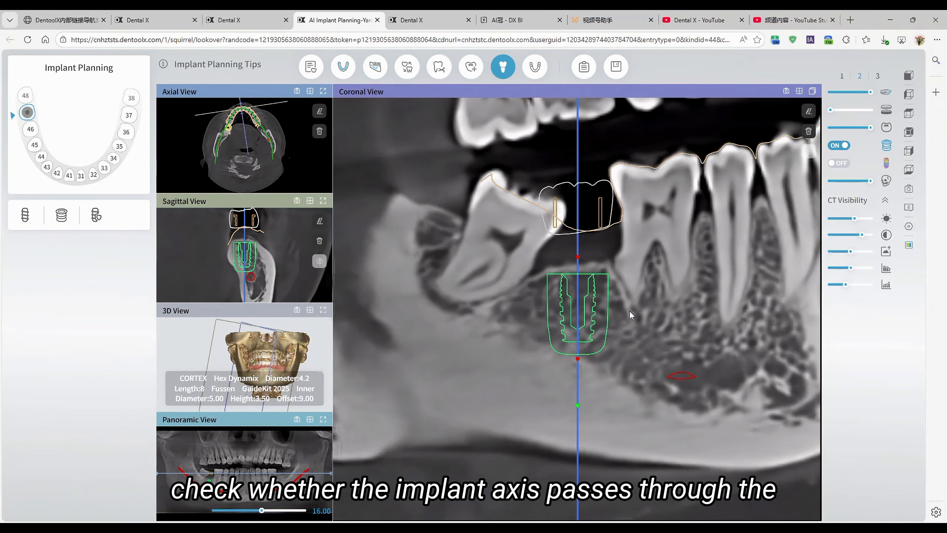
scroll(629, 312, down, 6)
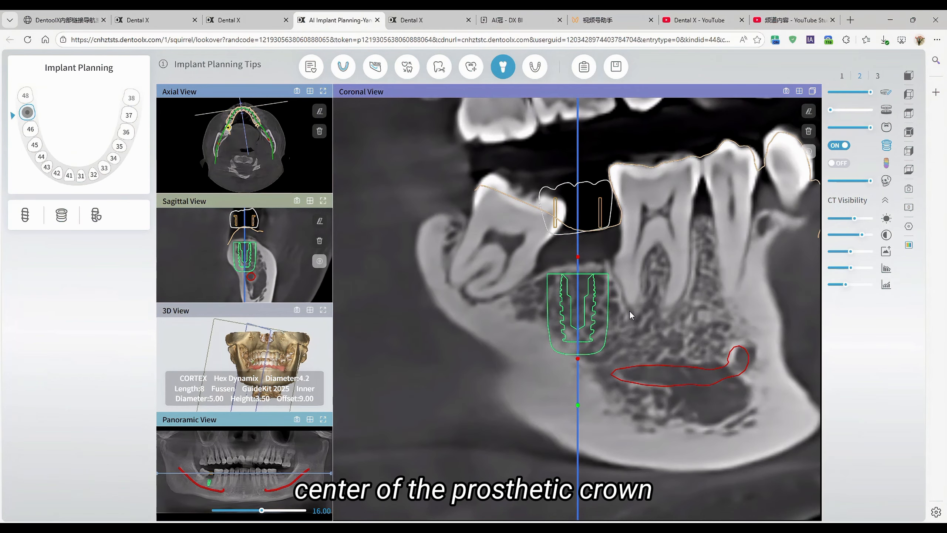
scroll(630, 312, down, 6)
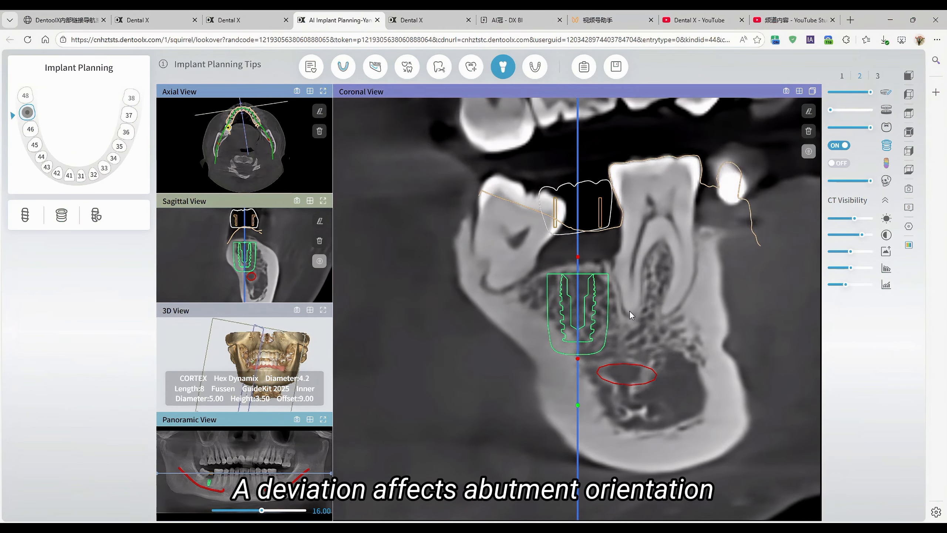
scroll(630, 315, down, 6)
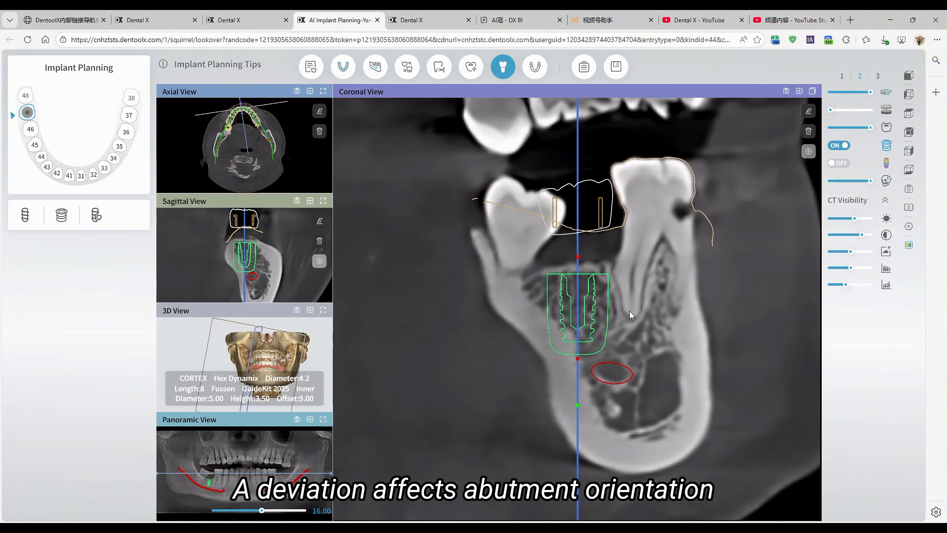
scroll(629, 315, down, 6)
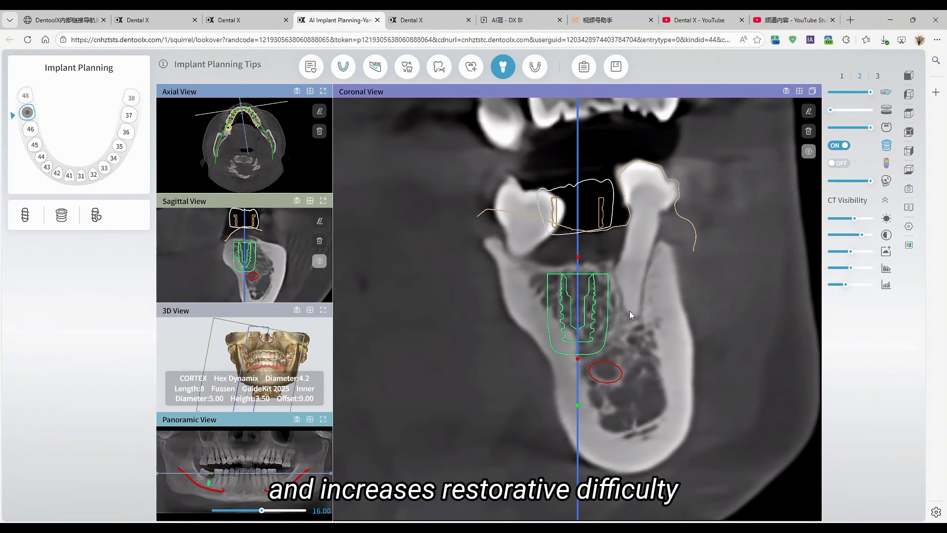
scroll(630, 313, down, 6)
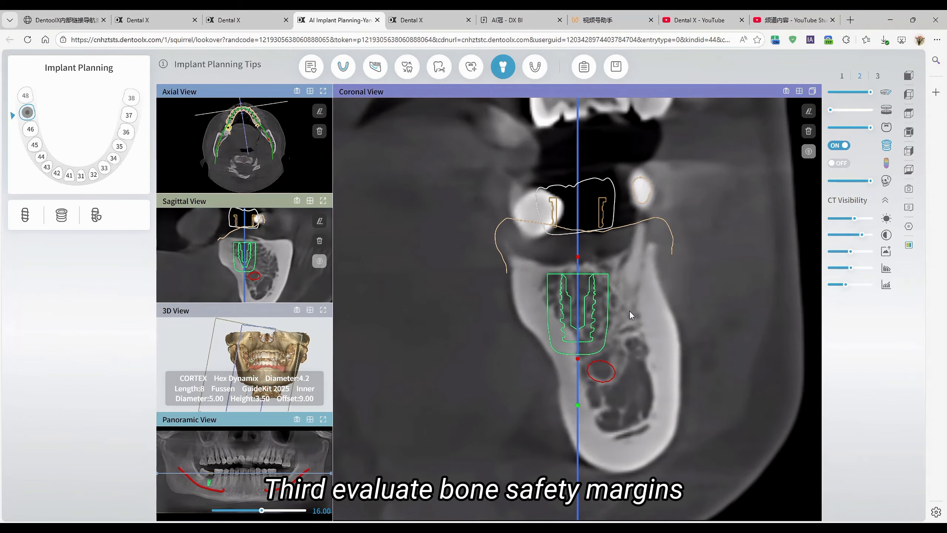
scroll(630, 313, down, 6)
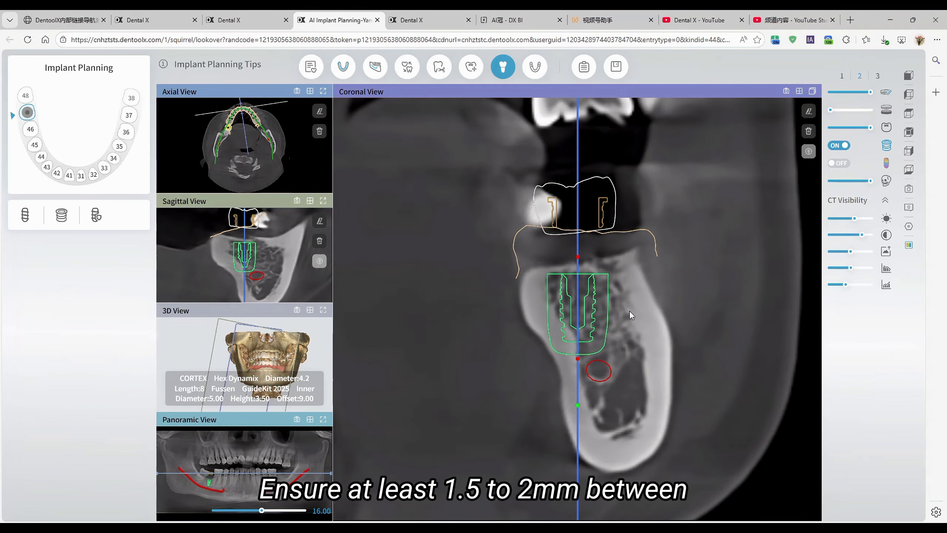
scroll(629, 315, down, 6)
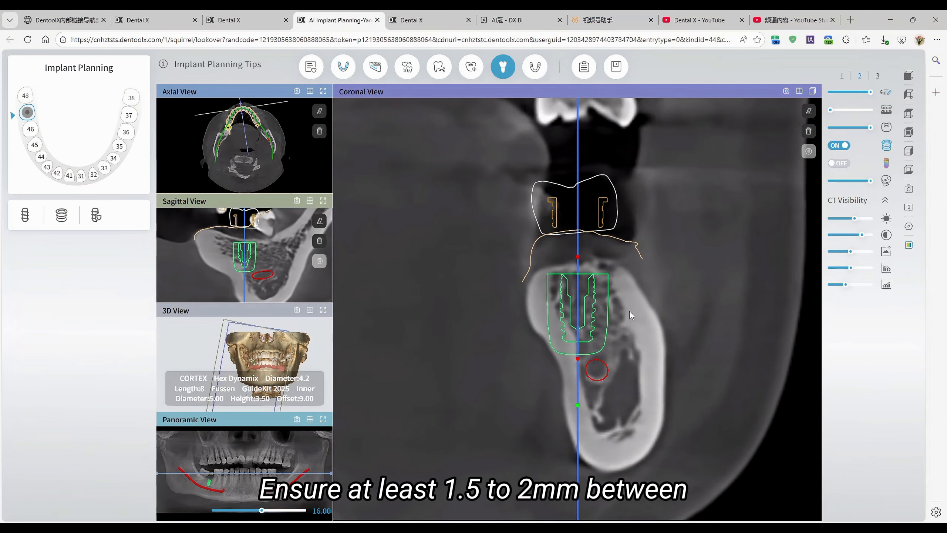
scroll(630, 313, down, 5)
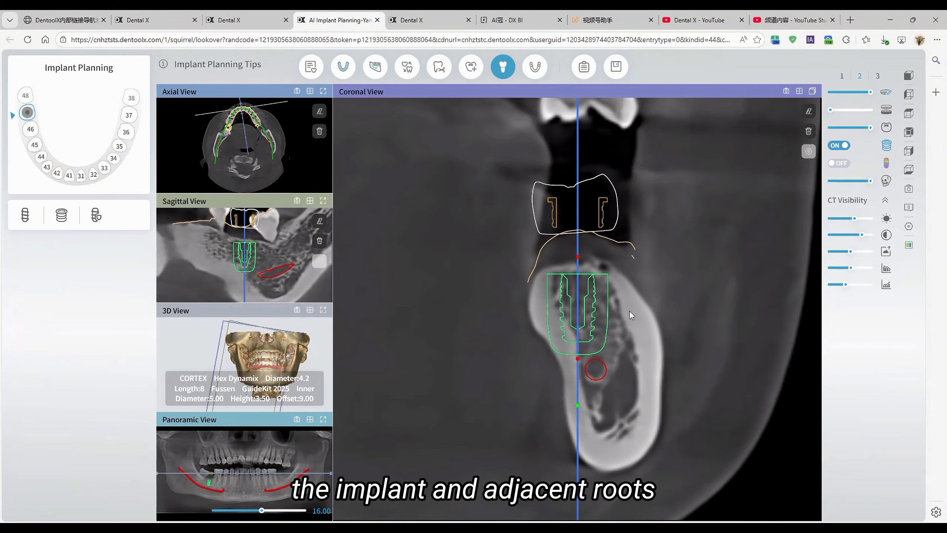
scroll(630, 311, down, 5)
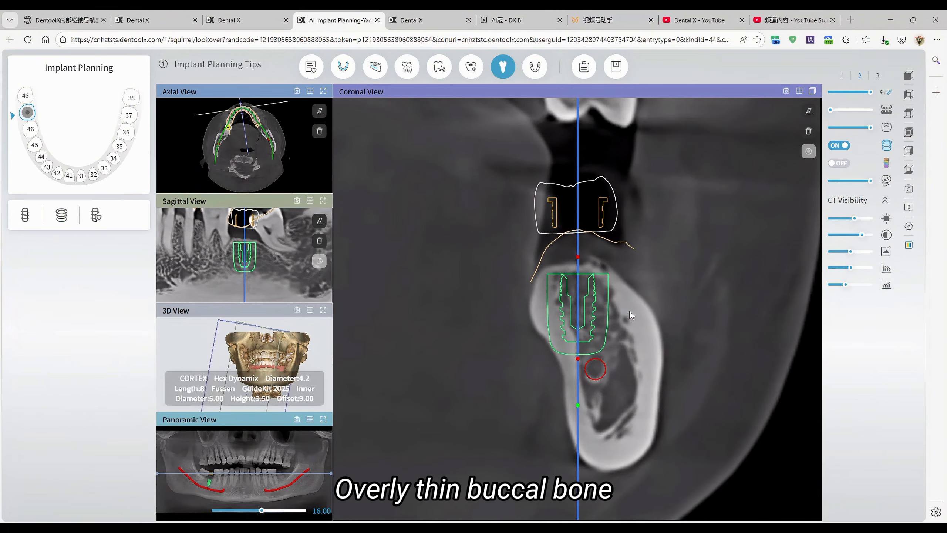
scroll(630, 312, down, 5)
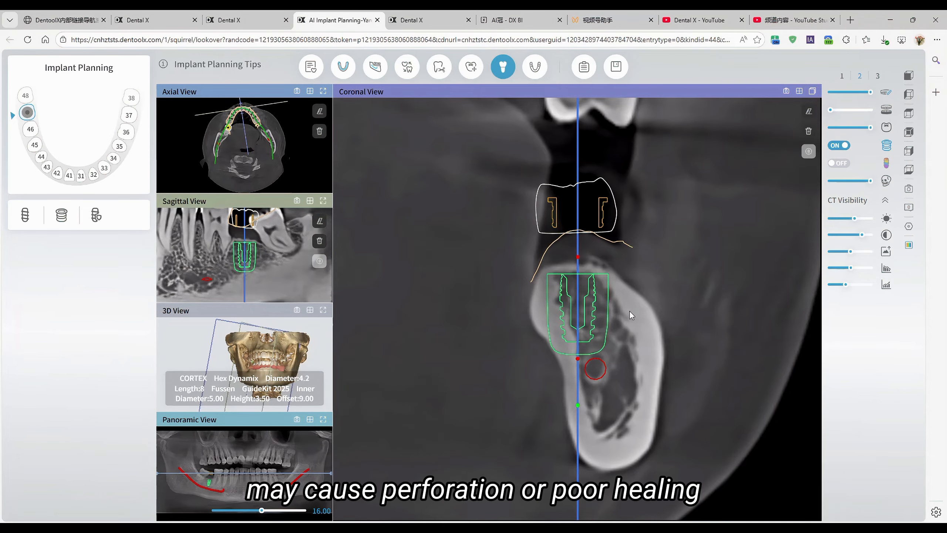
scroll(630, 312, down, 4)
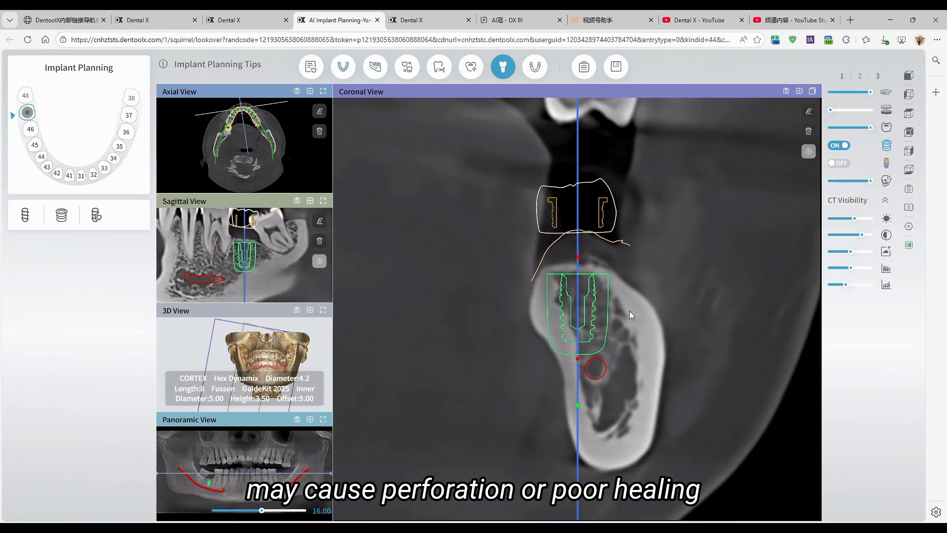
scroll(630, 311, down, 1)
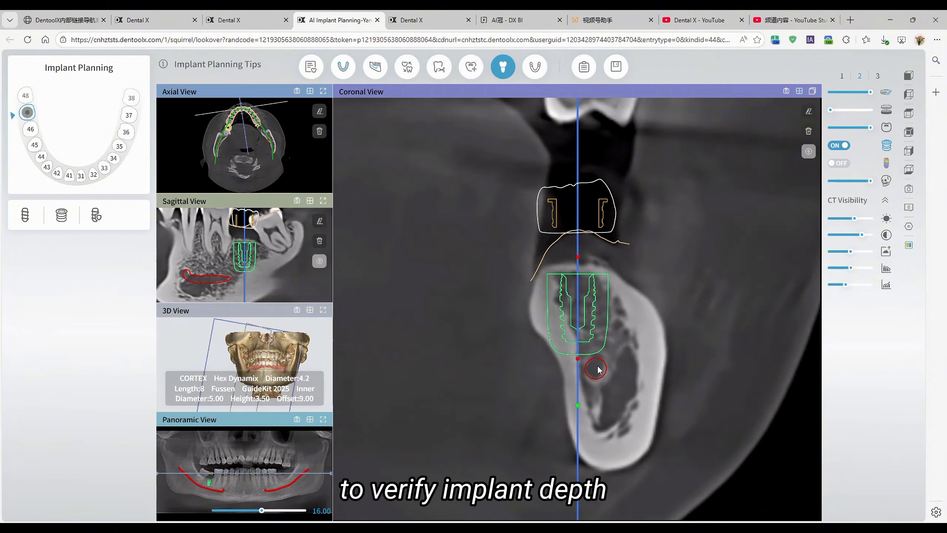
Step: Measure the distance between the tooth 47 implant's apex and the nerve canal in the coronal view
click(808, 152)
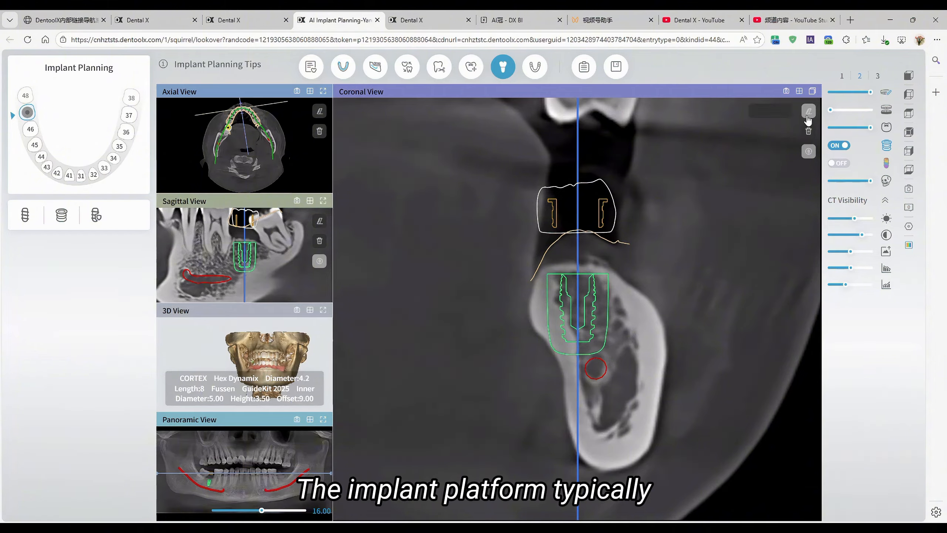
click(757, 112)
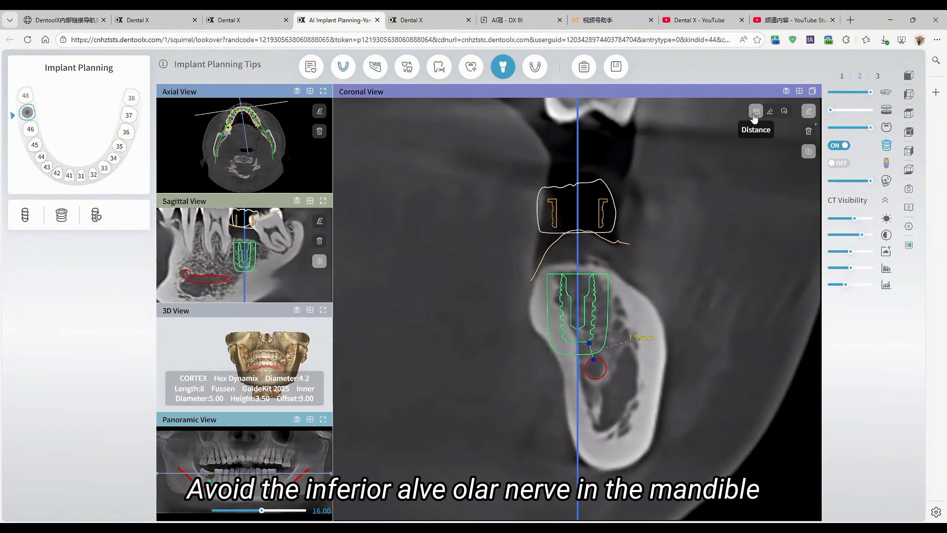
scroll(694, 381, down, 8)
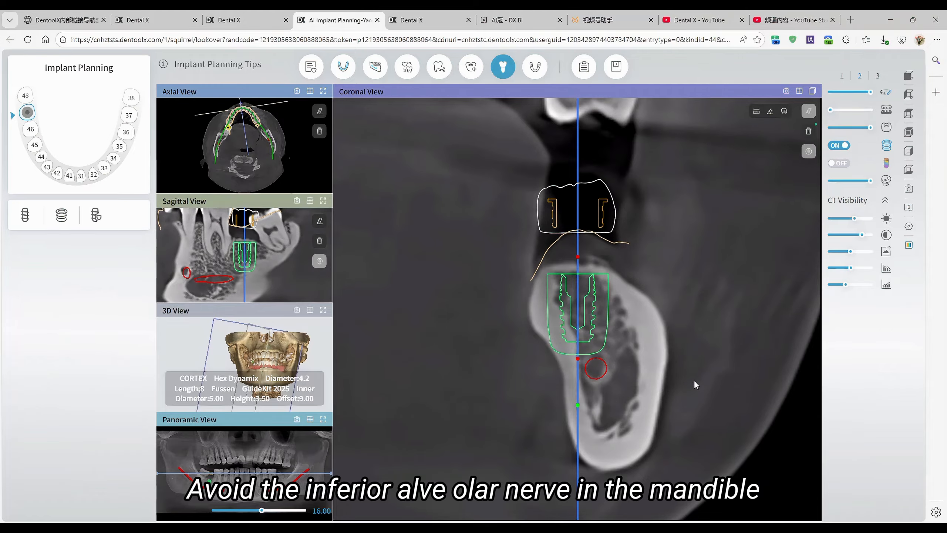
scroll(694, 379, down, 8)
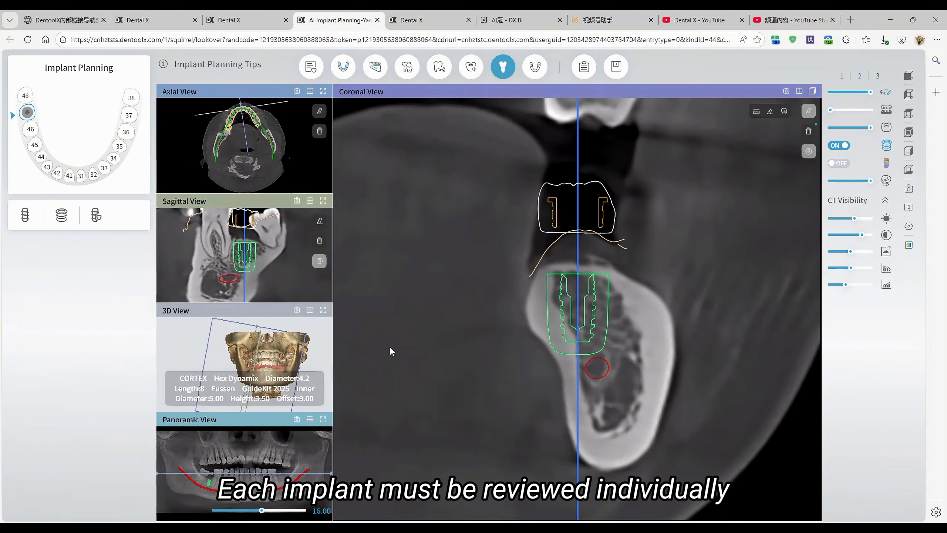
Step: Enlarge the 3D view, make the CT bone semi-transparent and hide the crown to expose the tooth 47 implant and sleeve
click(323, 311)
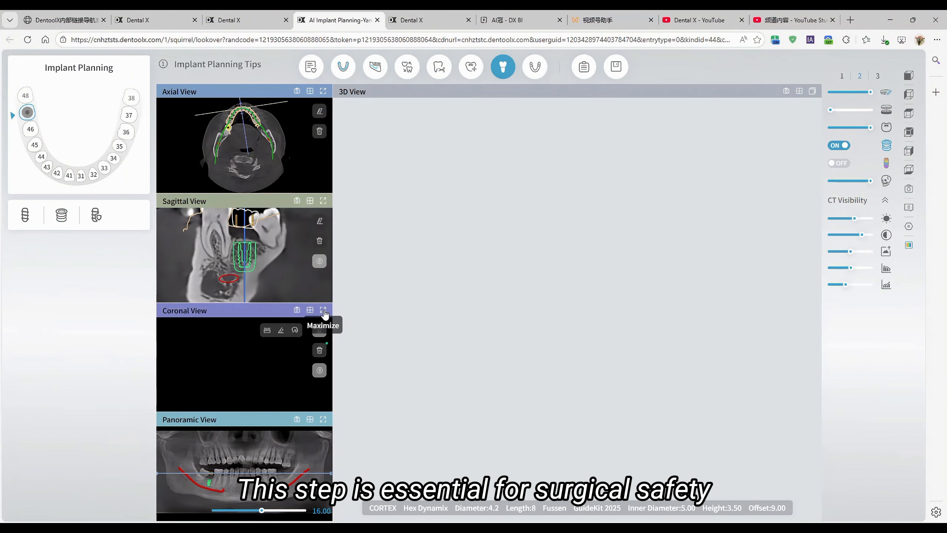
middle_drag(701, 265, 633, 254)
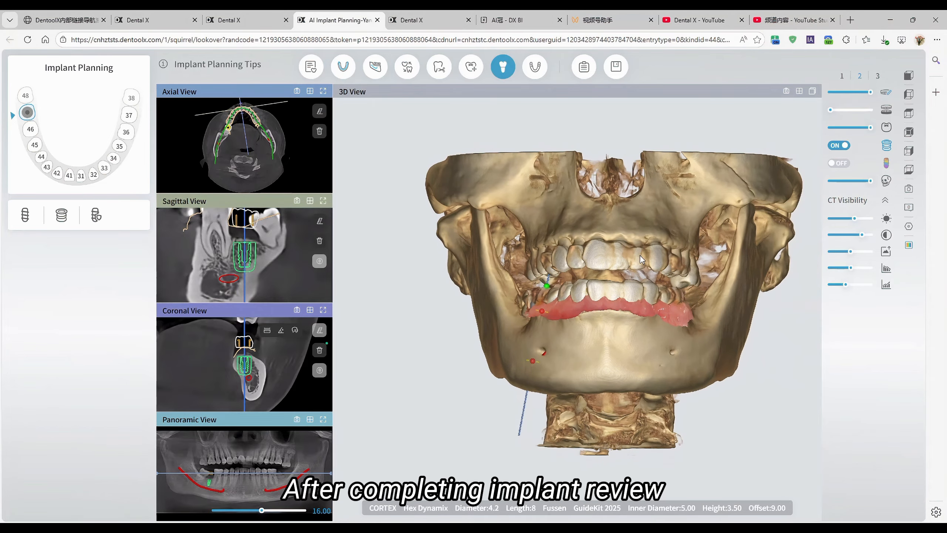
drag(604, 304, 452, 339)
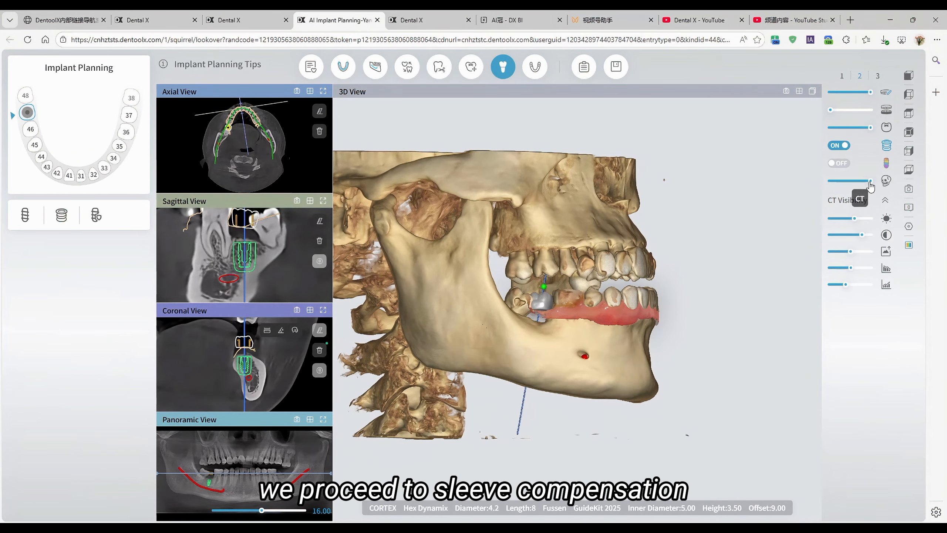
drag(869, 181, 855, 183)
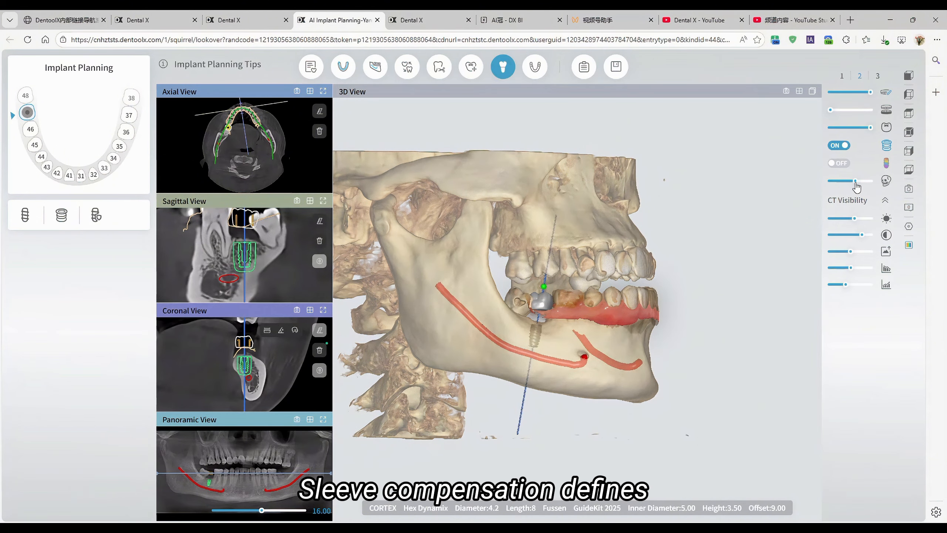
click(886, 127)
drag(554, 325, 557, 339)
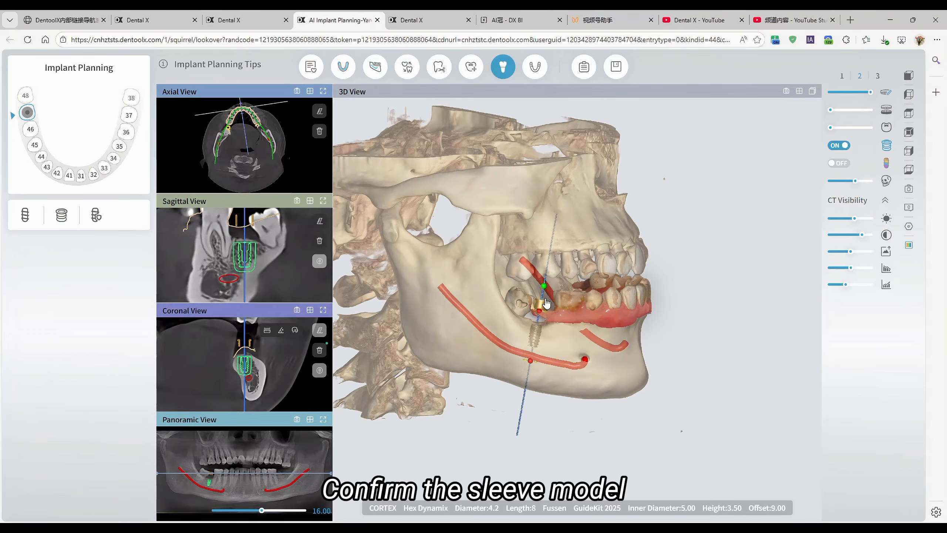
Step: Examine the tooth 47 sleeve up close, checking its offset from the implant and its fit between the neighbouring teeth
scroll(547, 303, up, 3)
scroll(547, 303, up, 5)
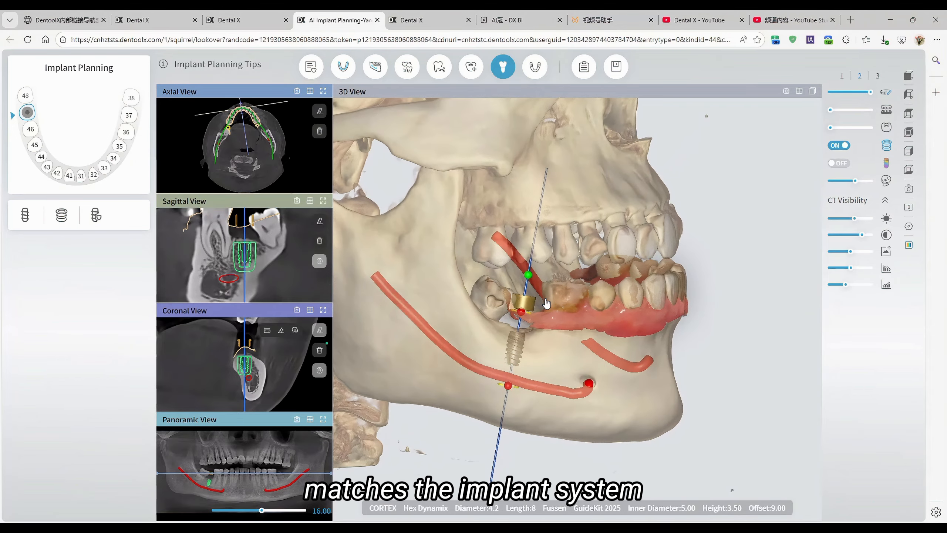
scroll(567, 285, up, 5)
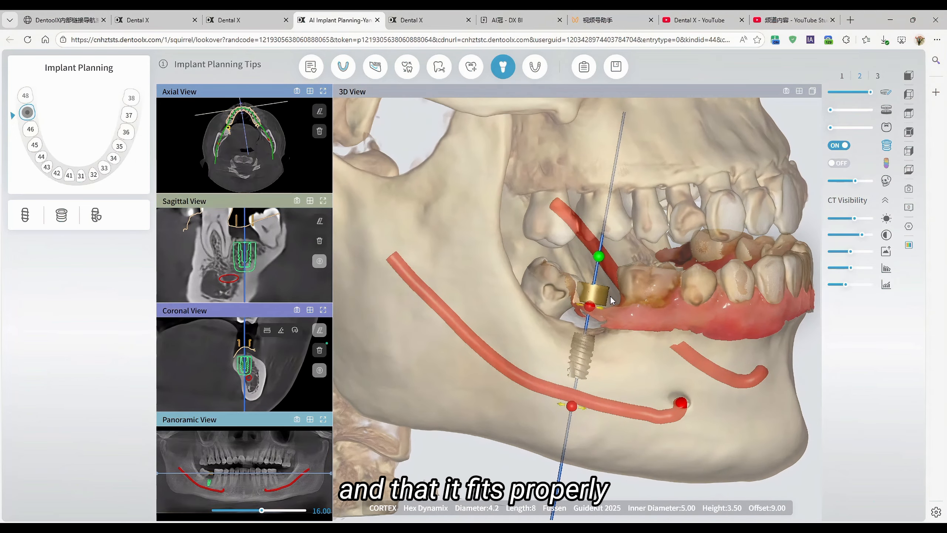
mouse_move(619, 215)
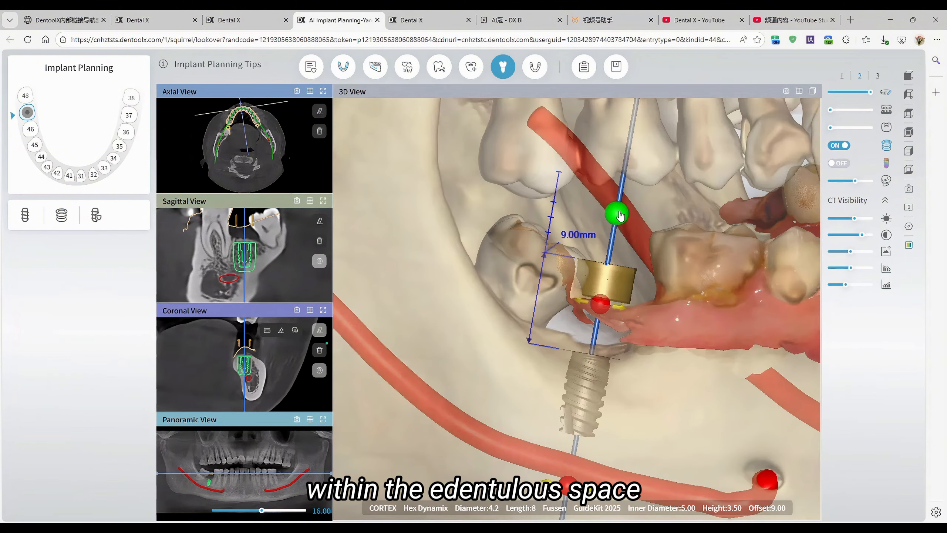
drag(623, 194, 630, 170)
drag(635, 156, 615, 241)
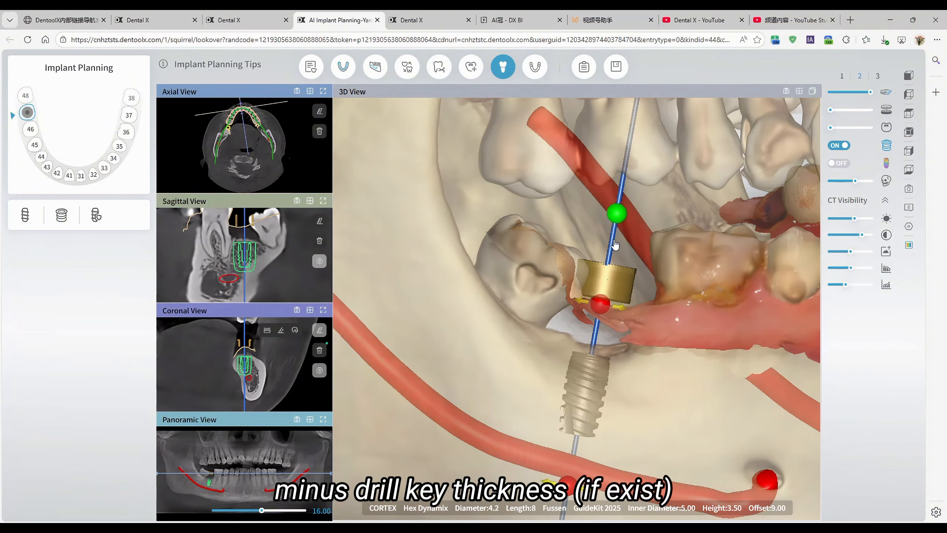
drag(648, 386, 630, 475)
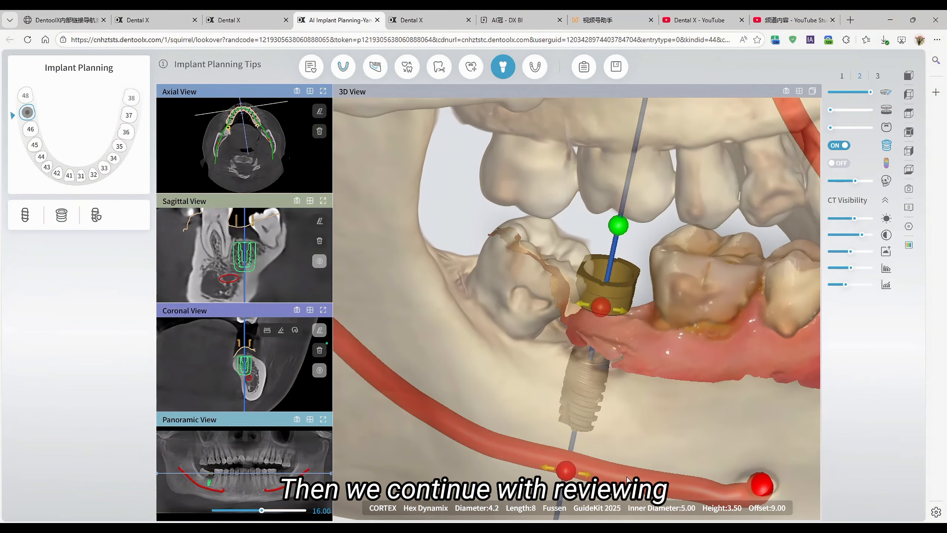
drag(630, 275, 686, 293)
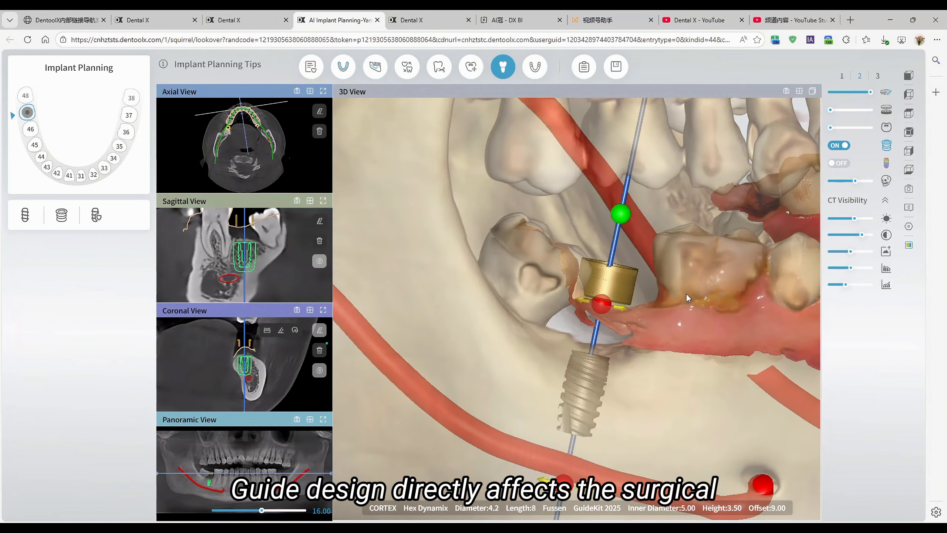
Step: Open Guide Design, continuing past the tooth 47 tip, and cancel the deletion of all guides and border lines for the current jaw
click(541, 74)
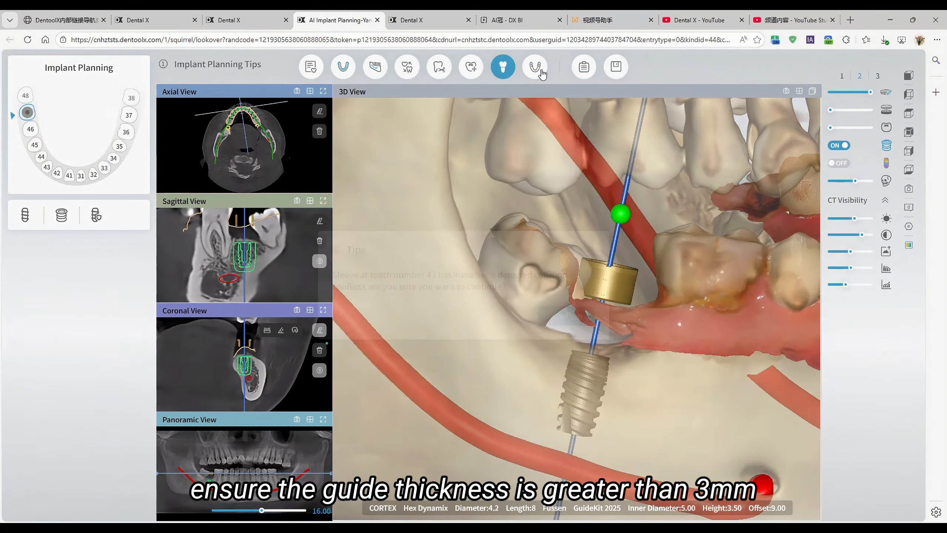
click(573, 317)
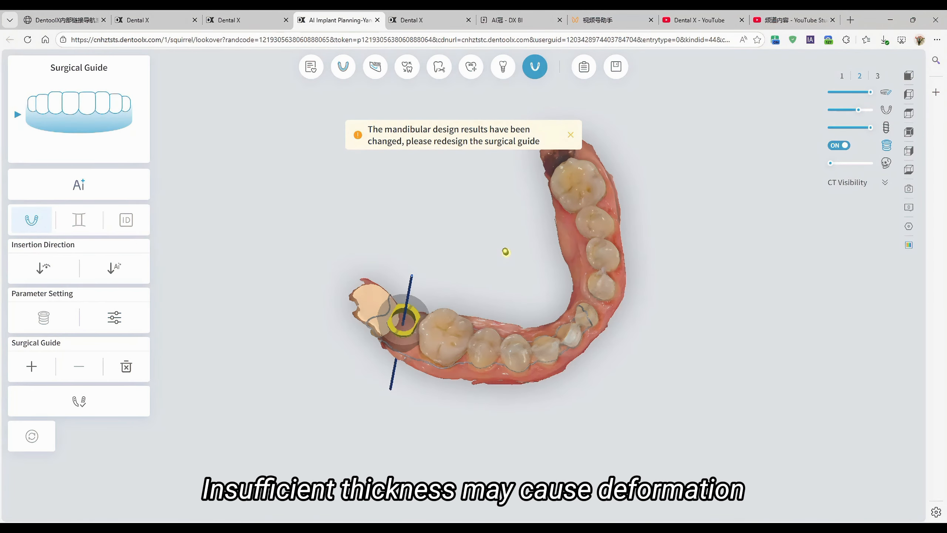
click(127, 366)
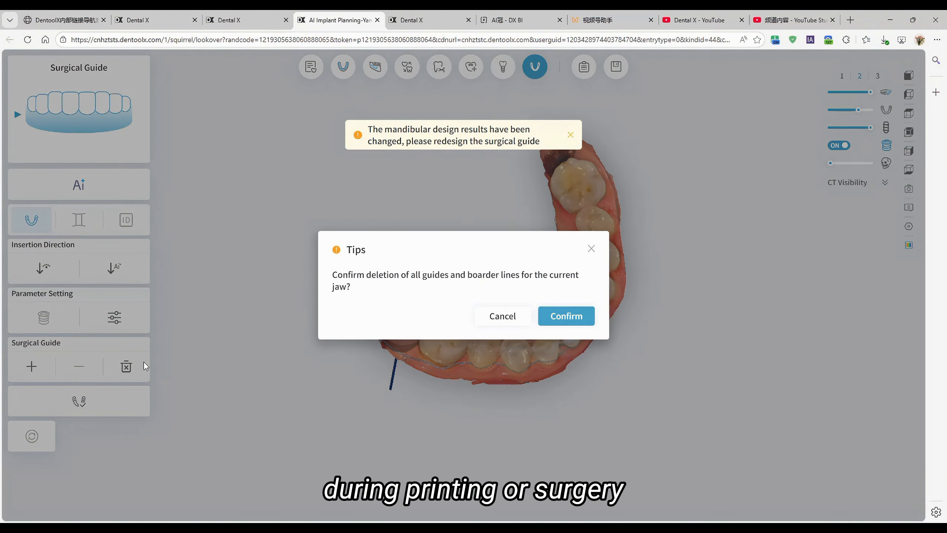
click(502, 319)
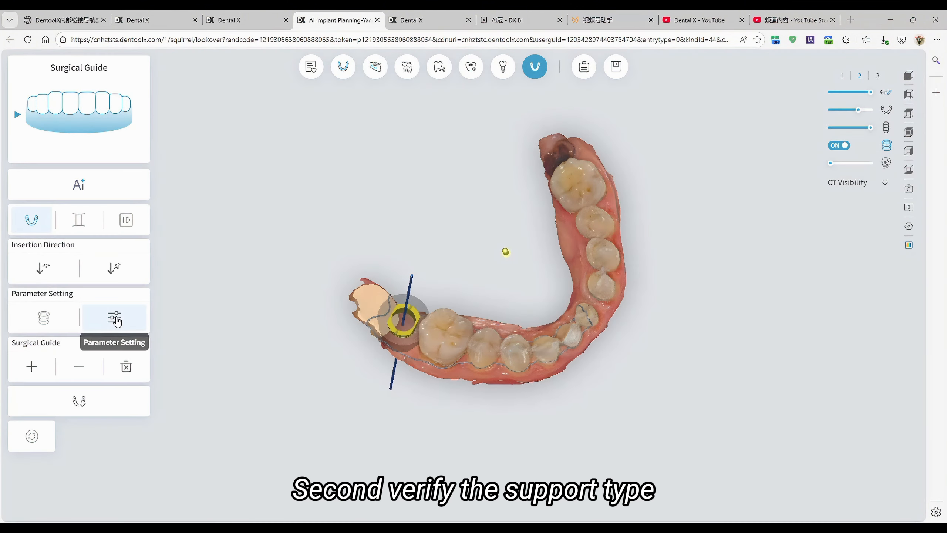
Step: Set the surgical guide's Guide Thickness to 3.0 mm in the guide parameters
click(115, 319)
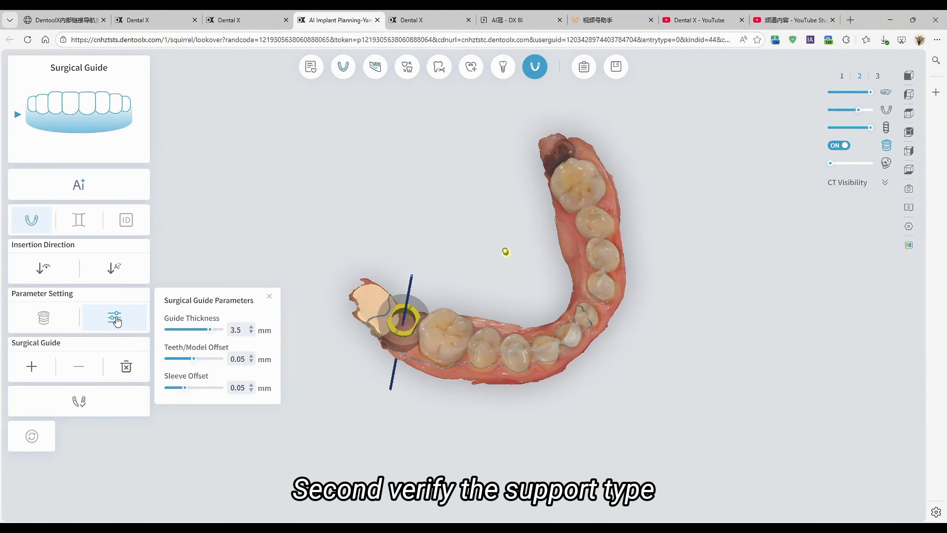
click(251, 333)
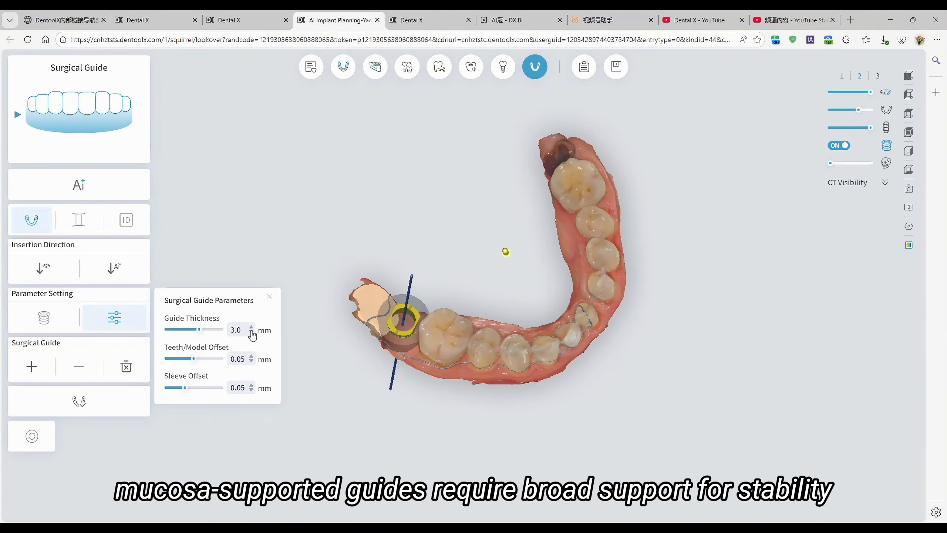
click(269, 296)
Step: Select the surgical guide's border line on the lower jaw and examine its coverage of the teeth around site 47
drag(468, 384, 431, 316)
click(475, 319)
drag(534, 304, 571, 354)
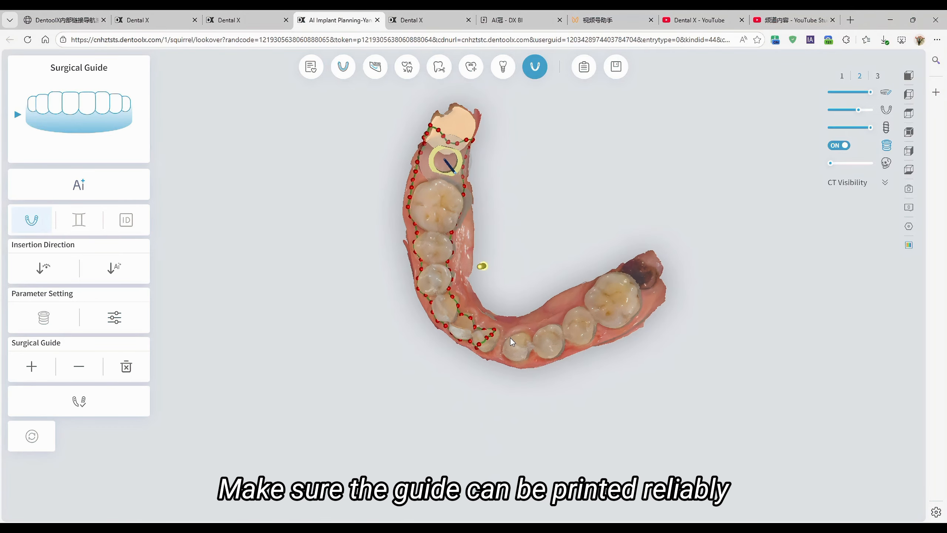
Step: Examine the surgical guide around site 47, comparing its border line, bars and windows, and label design stages
drag(510, 338, 467, 217)
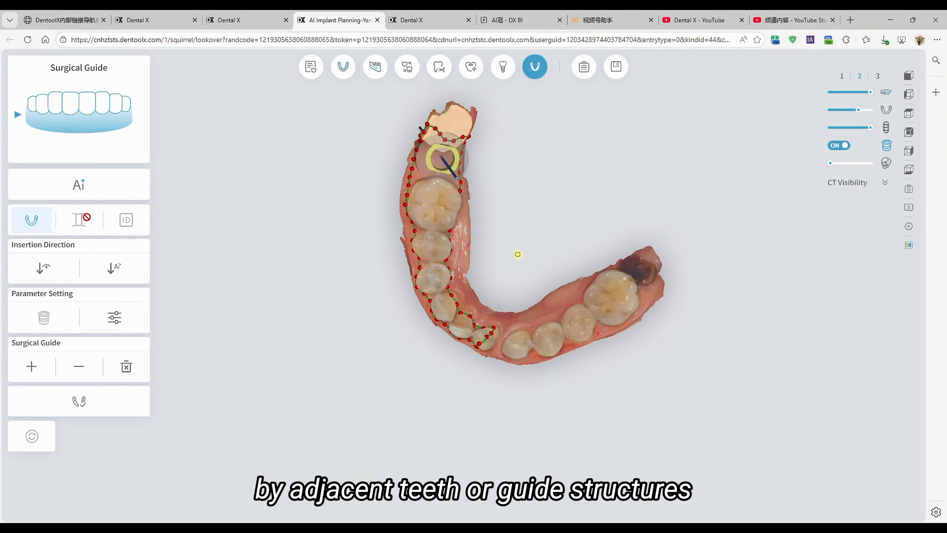
click(127, 219)
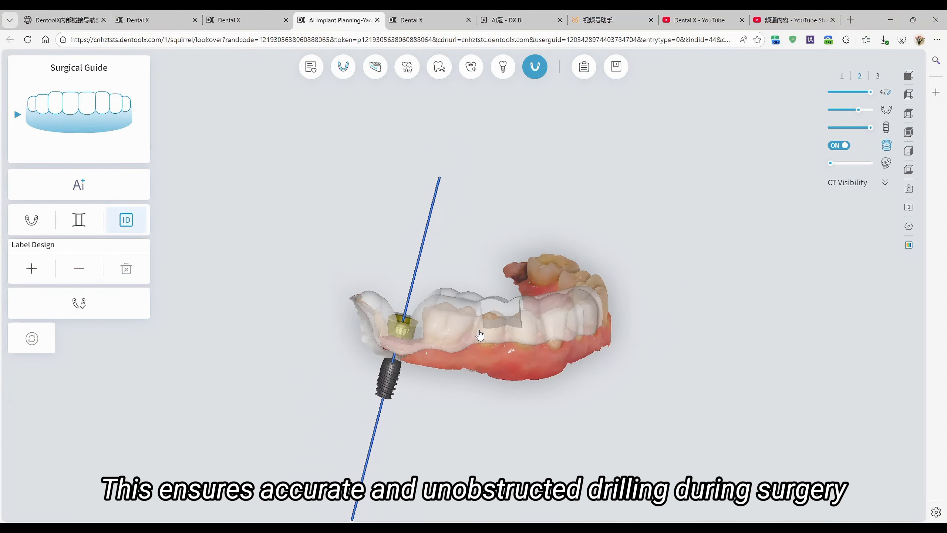
drag(480, 335, 473, 369)
click(79, 219)
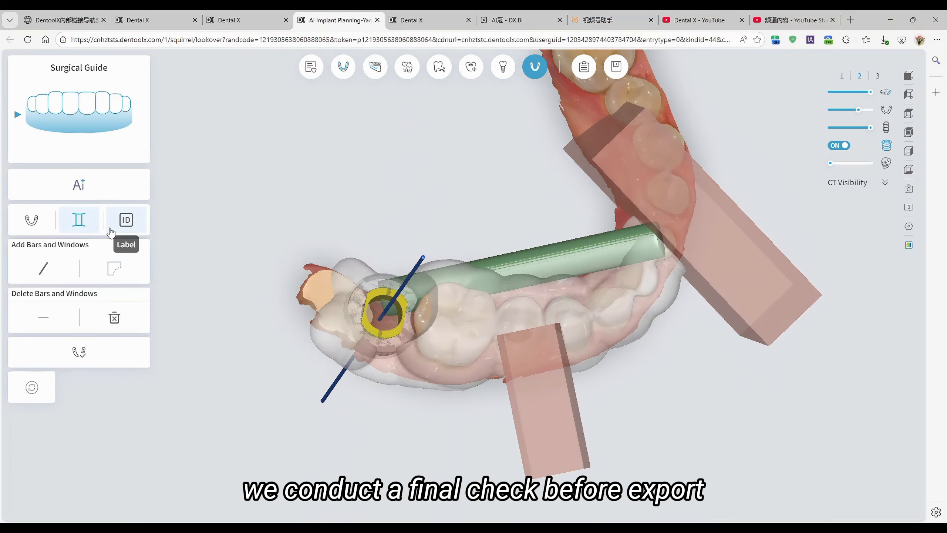
click(39, 226)
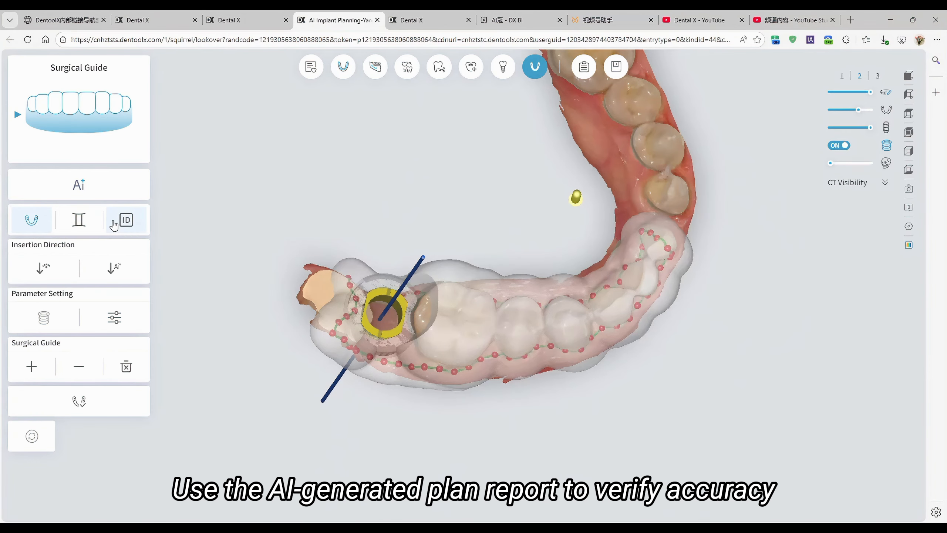
drag(473, 216, 477, 241)
click(134, 220)
Step: Make the surgical guide fully opaque, hide the lower jaw scan, and inspect the guide, sleeve and drilling path from several angles
drag(602, 338, 634, 209)
click(885, 111)
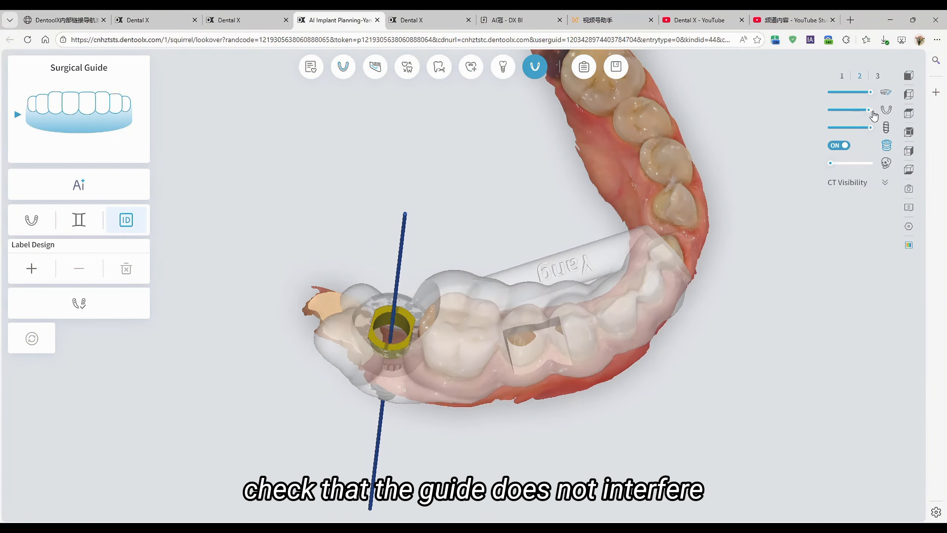
drag(619, 157, 585, 334)
click(884, 94)
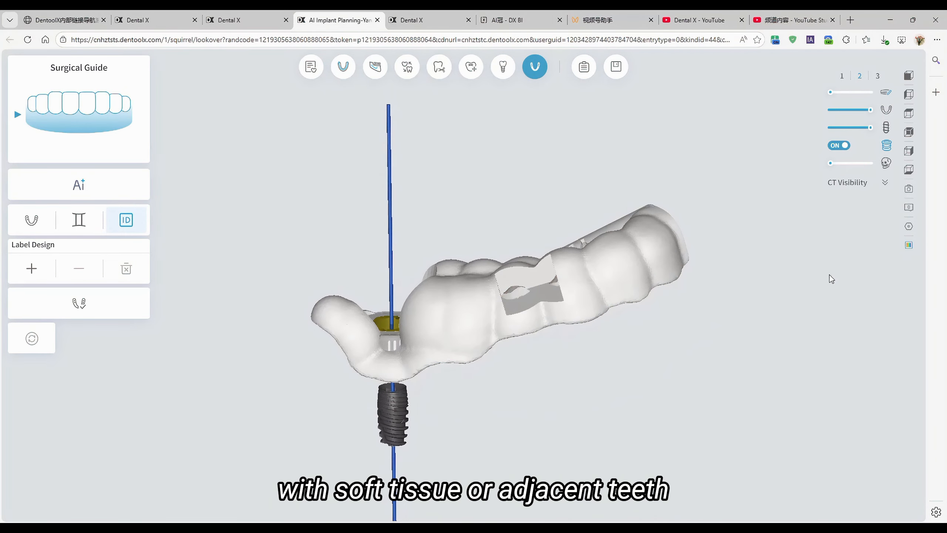
drag(619, 208, 541, 302)
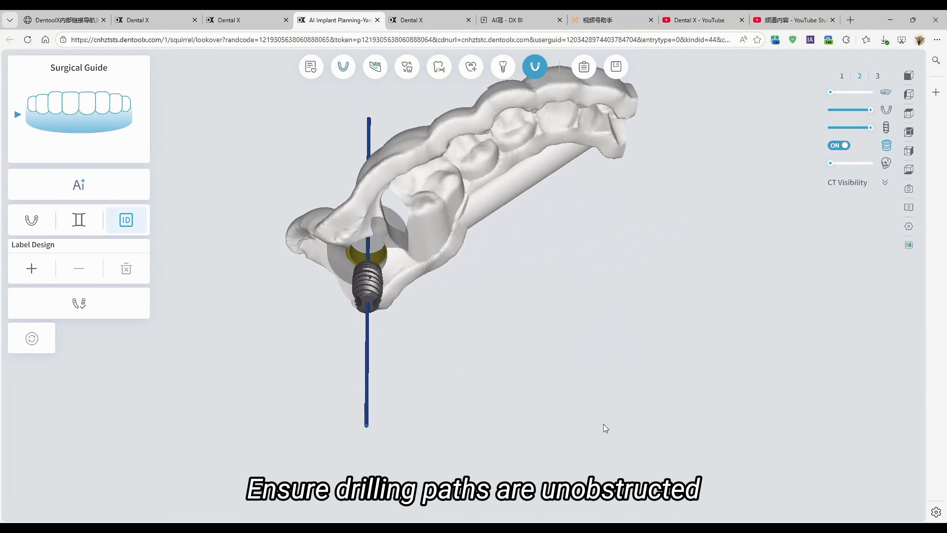
drag(602, 427, 791, 370)
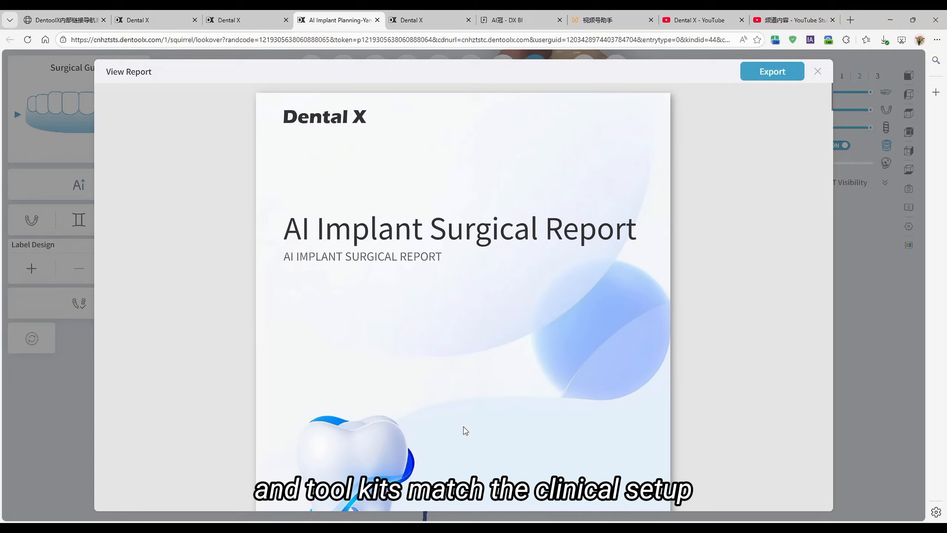
Step: Open the surgical report and examine the case information, scan views, mandibular guide parameters and tooth 47 implant information
scroll(531, 410, down, 15)
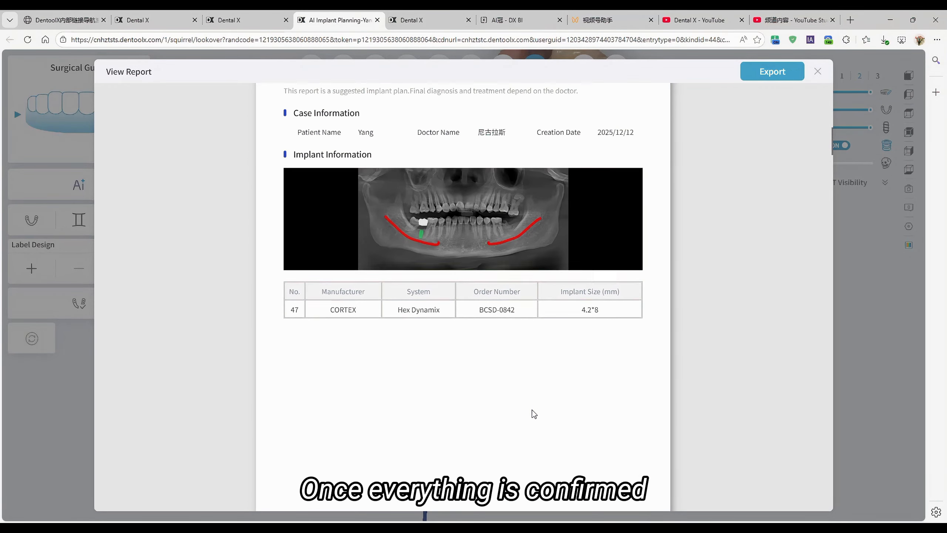
scroll(534, 413, down, 15)
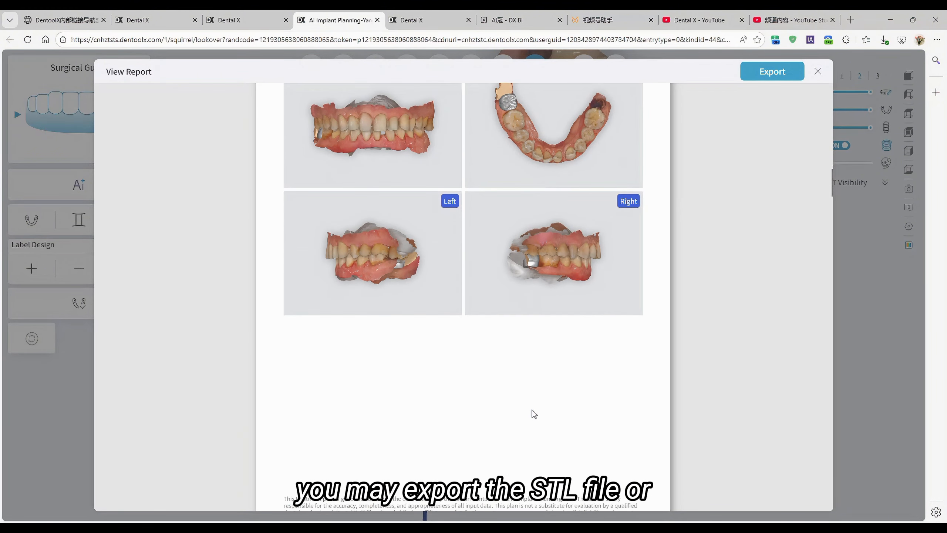
scroll(533, 413, down, 15)
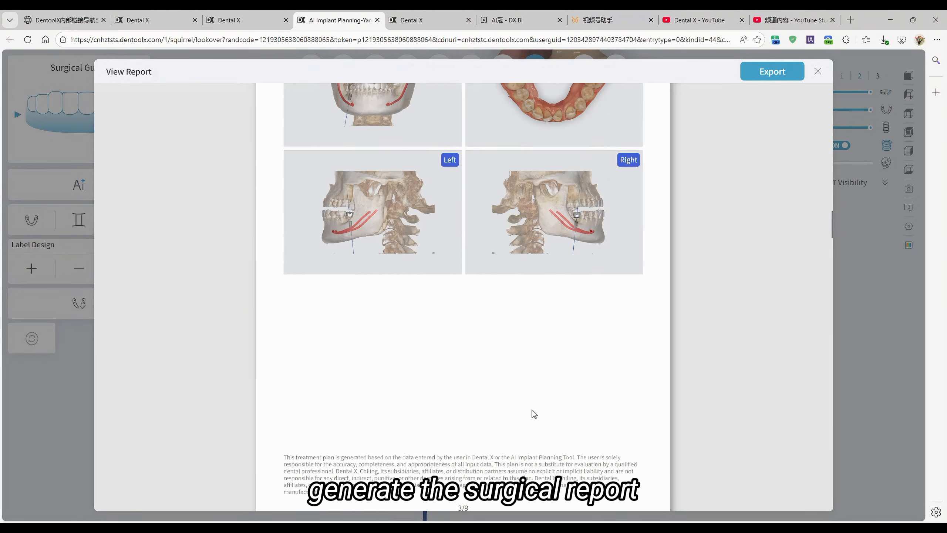
scroll(533, 413, down, 8)
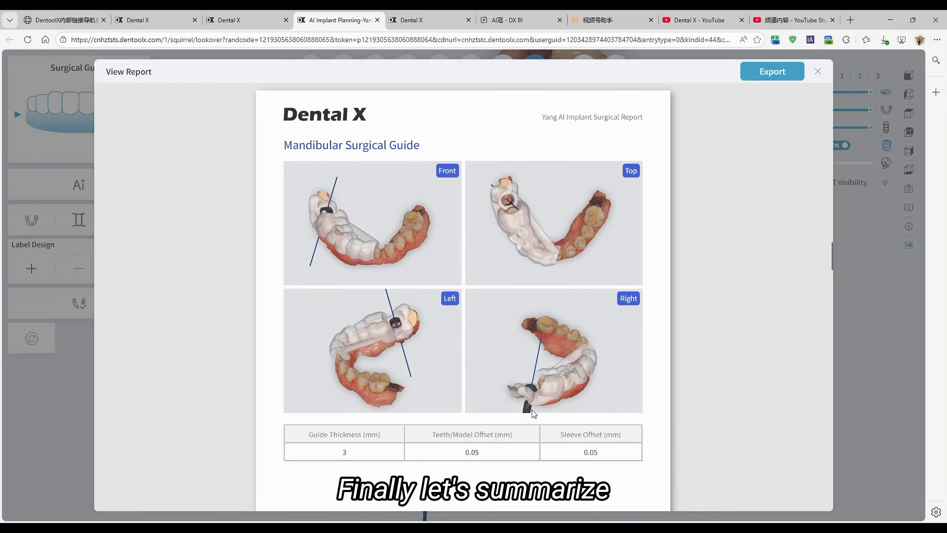
scroll(533, 413, down, 15)
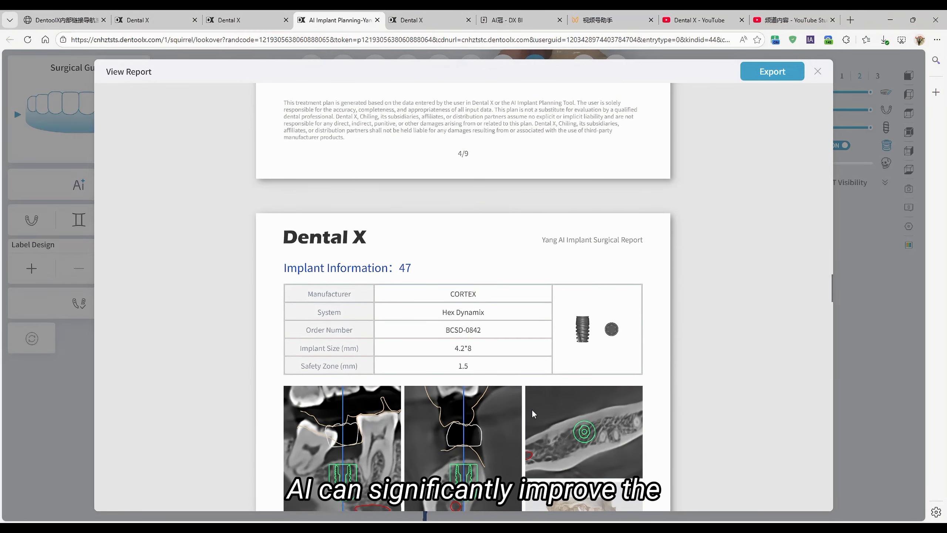
scroll(533, 414, down, 4)
scroll(533, 414, down, 8)
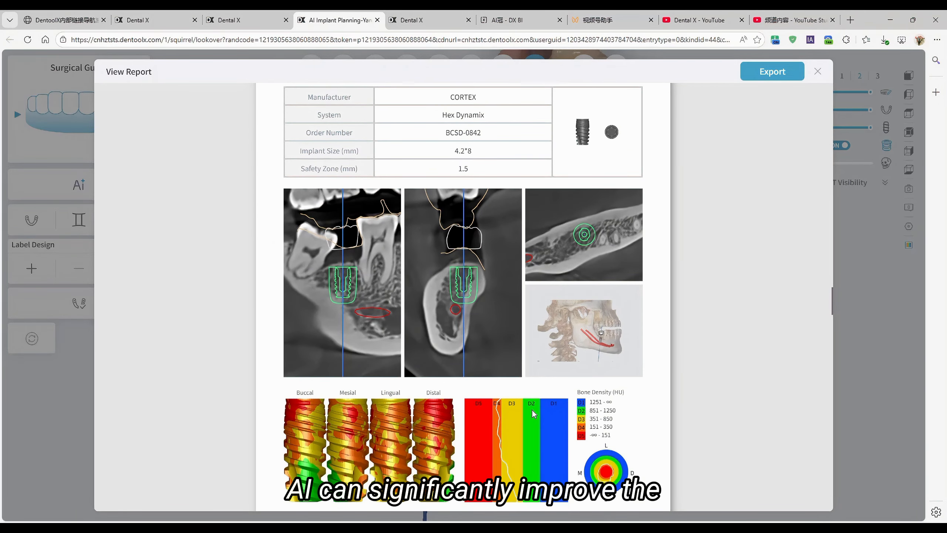
Step: Review the report's surgical guide kit, sleeve list, surgical preparation instructions and mandibular drill sequence, and close the report
scroll(533, 413, down, 9)
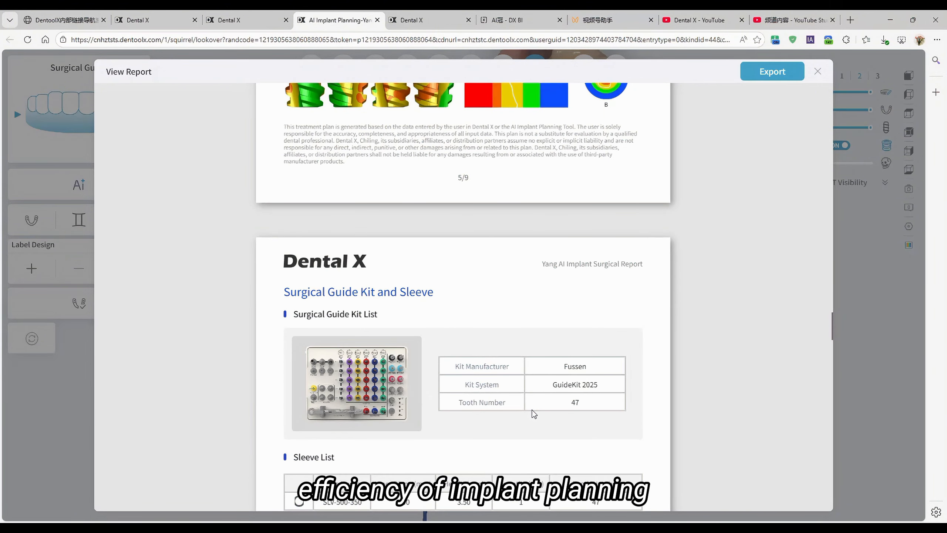
scroll(534, 413, down, 13)
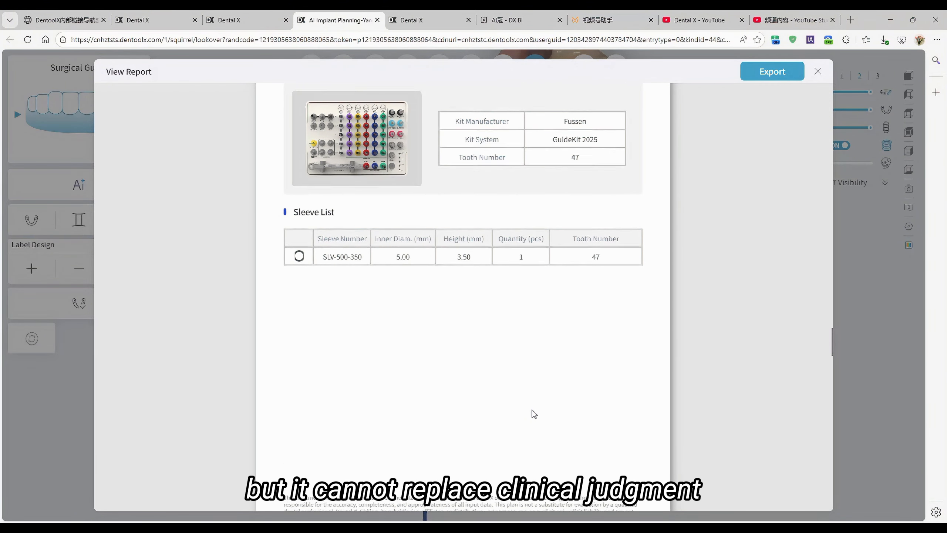
scroll(533, 413, down, 14)
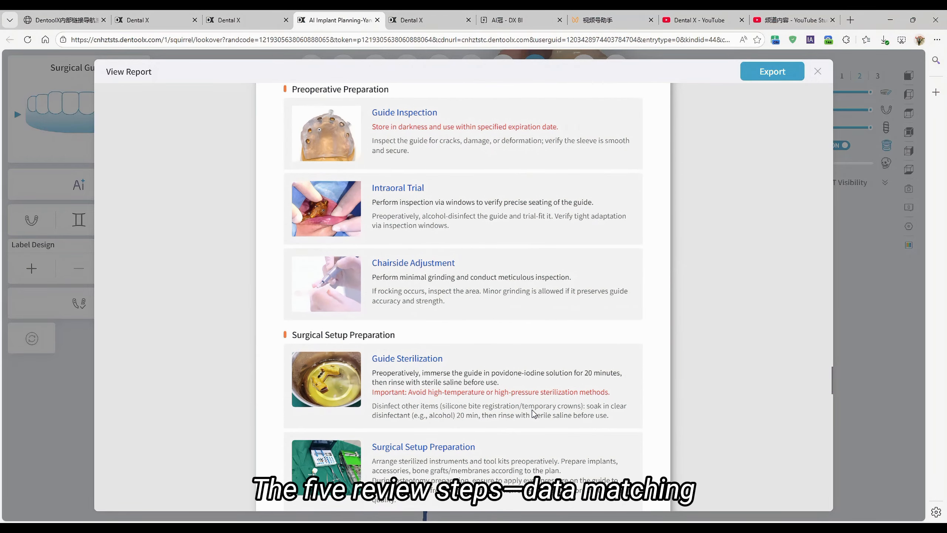
scroll(534, 413, down, 12)
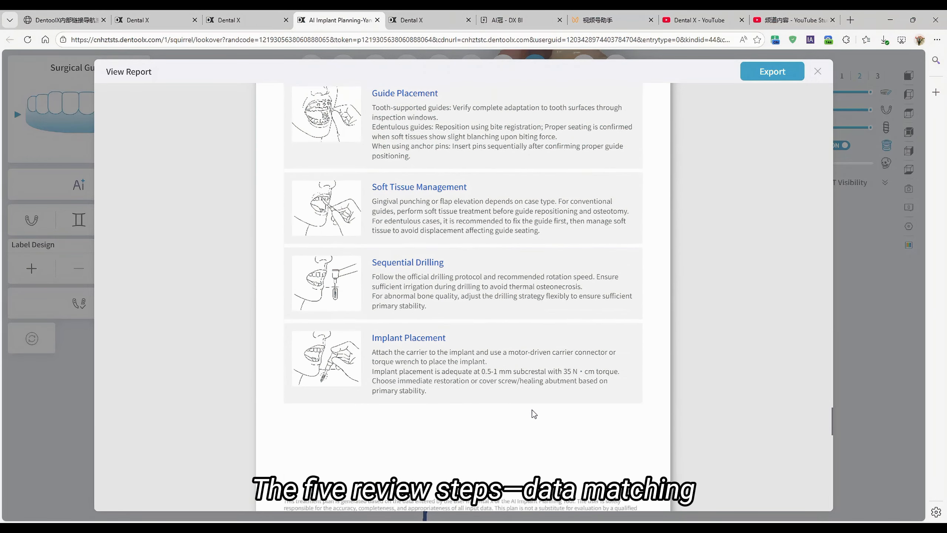
scroll(534, 413, down, 5)
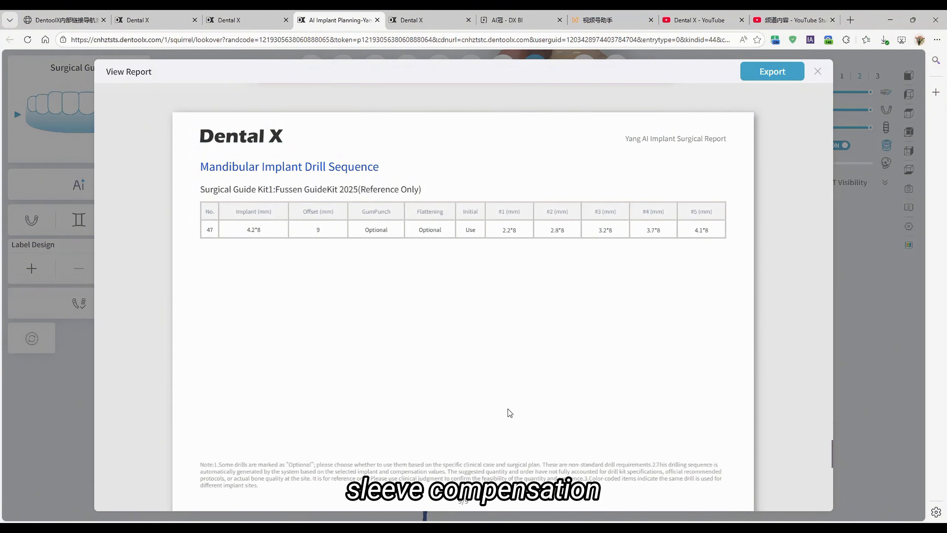
click(817, 72)
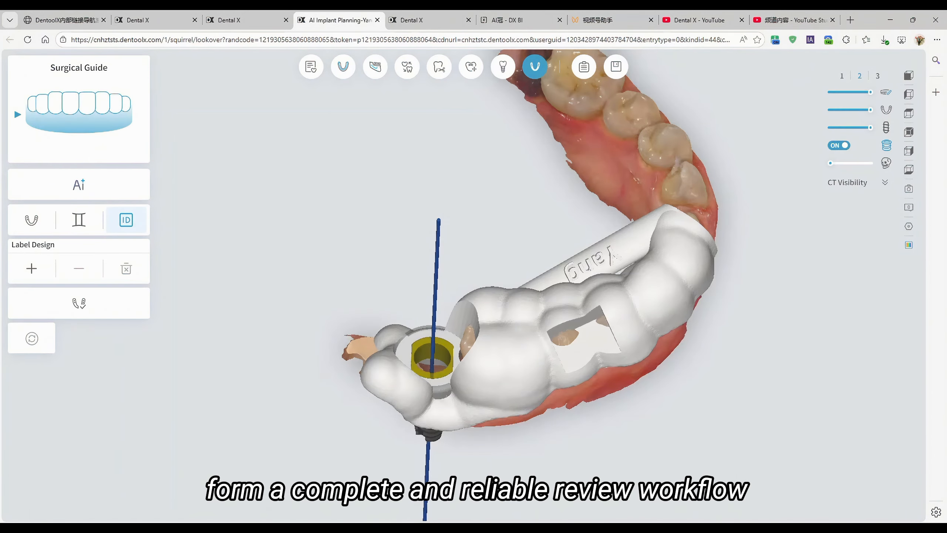